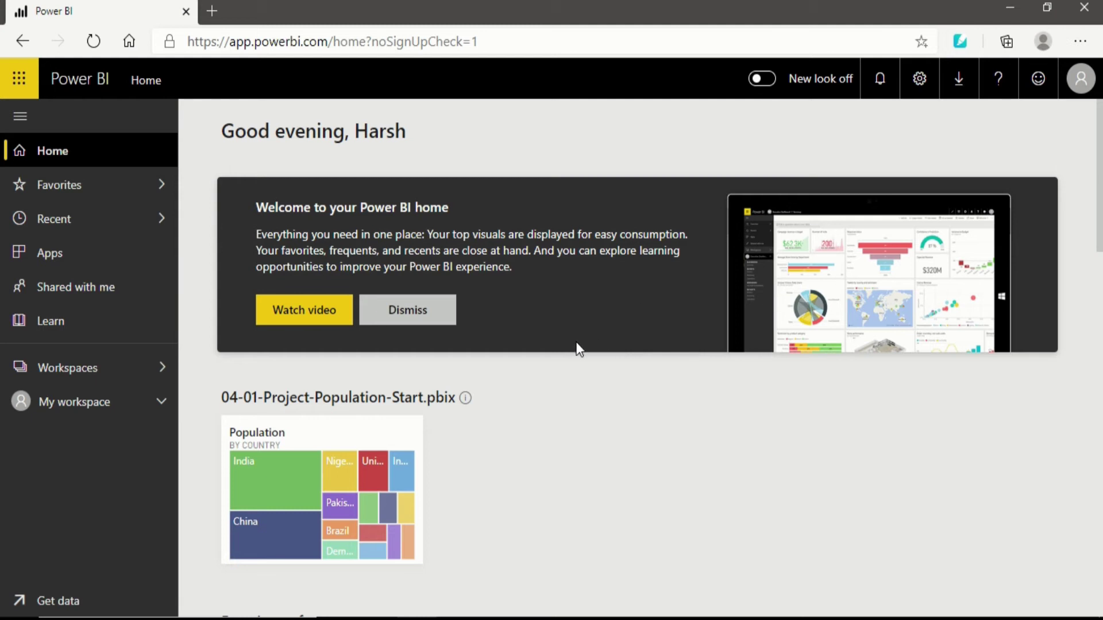
# Browse My workspace's Dashboards, Reports, Workbooks and Datasets tabs, then list the workspaces
pyautogui.click(81, 406)
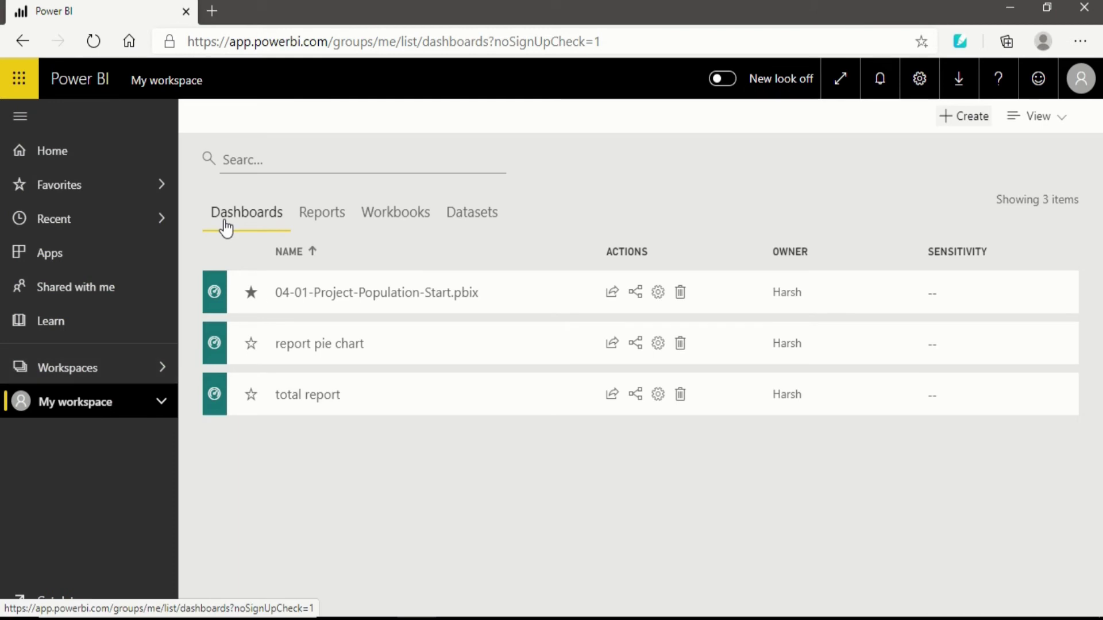
pyautogui.click(328, 226)
pyautogui.click(409, 229)
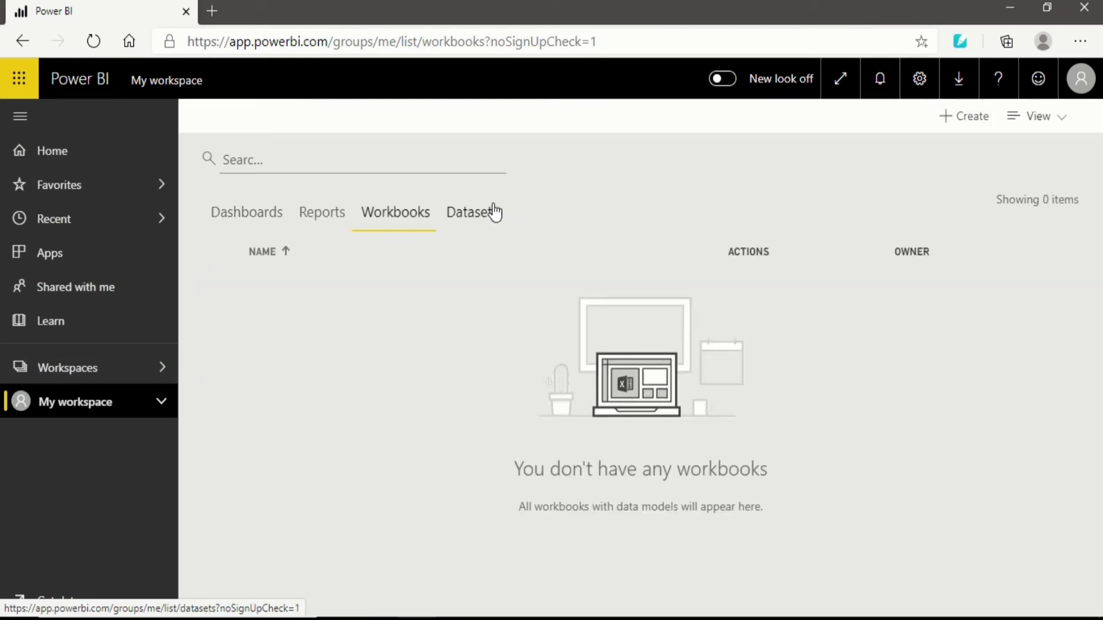
pyautogui.click(494, 213)
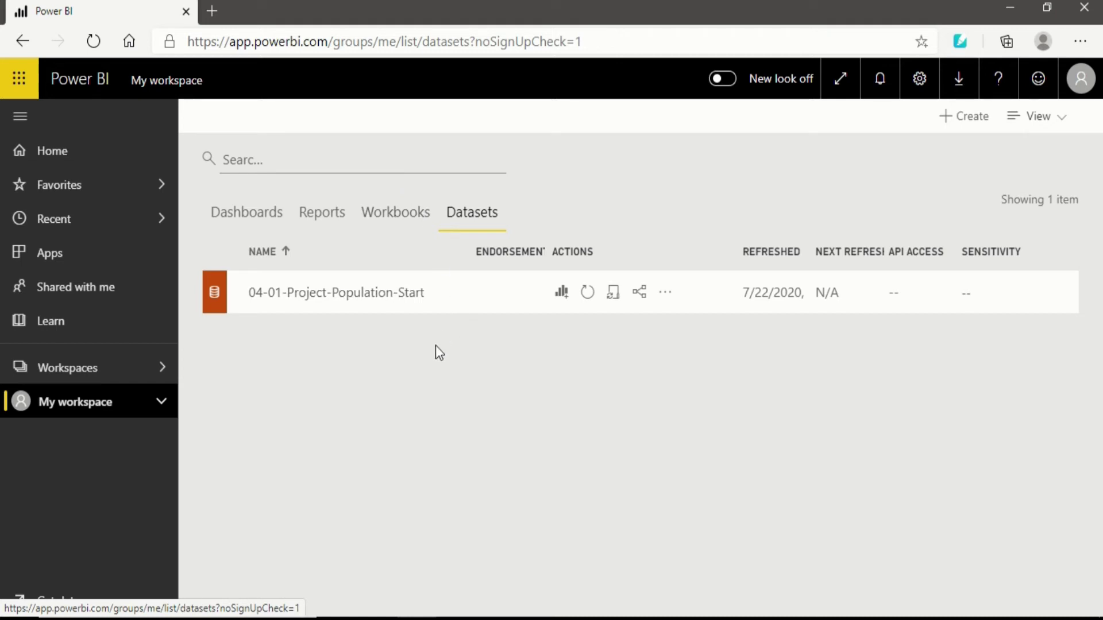
pyautogui.click(104, 370)
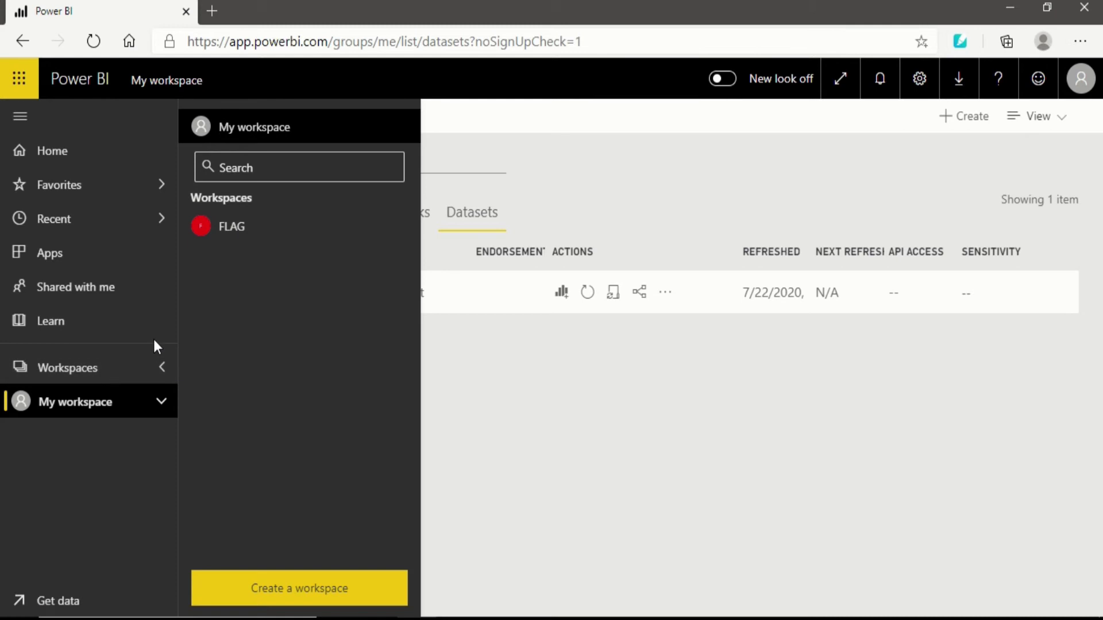
# Expand and collapse the empty FLAG workspace in the sidebar, then return to My workspace
pyautogui.click(256, 226)
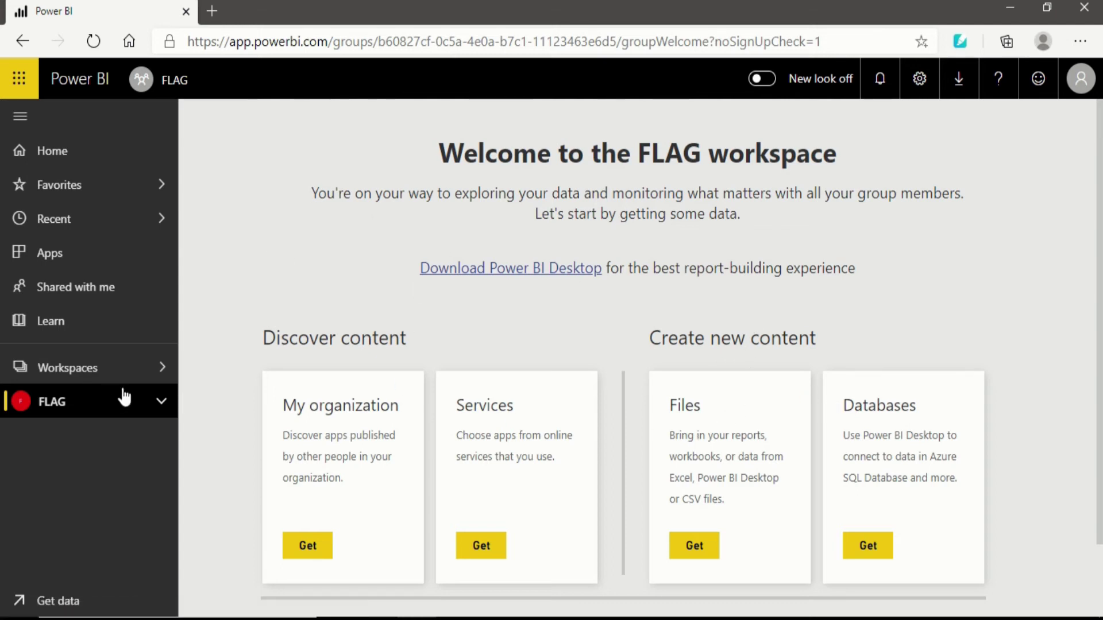
pyautogui.click(161, 403)
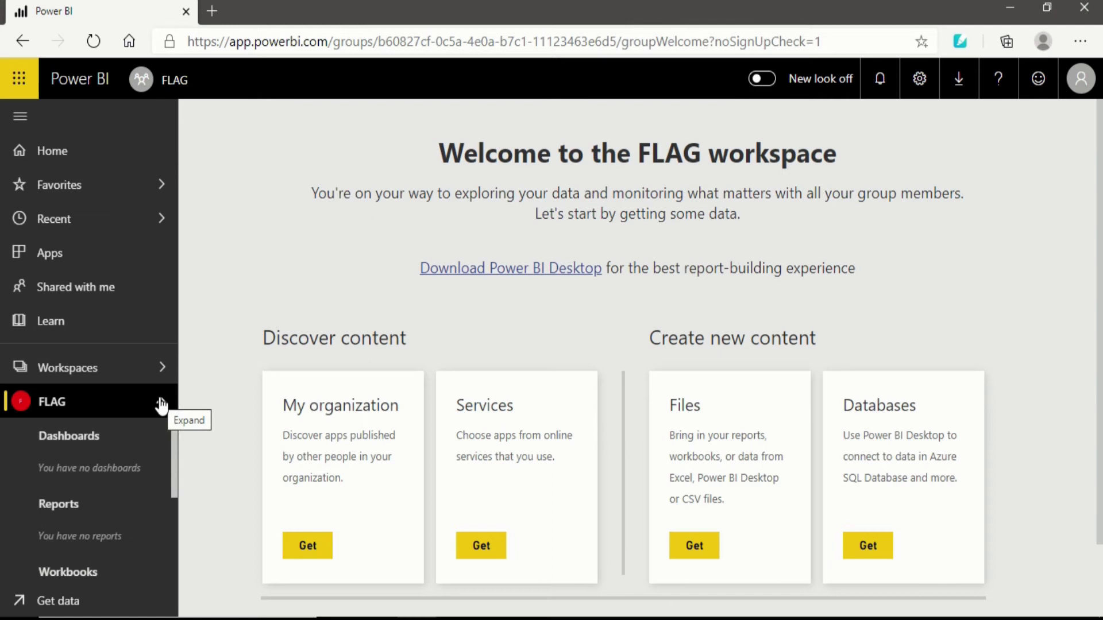
pyautogui.scroll(-2, 173, 425)
pyautogui.moveTo(176, 447); pyautogui.dragTo(181, 411)
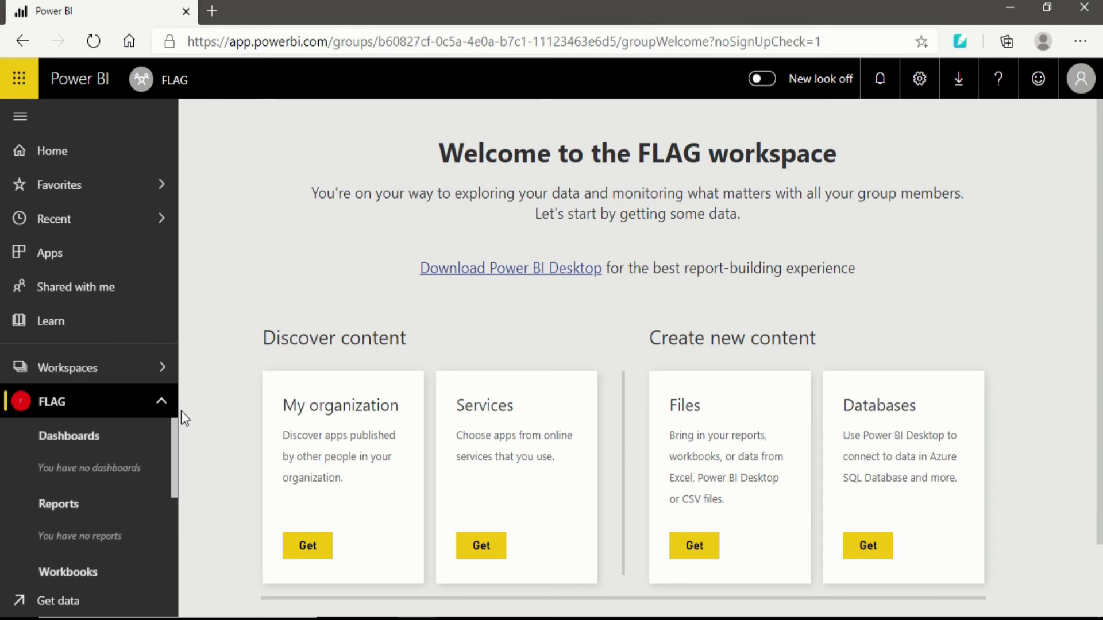
pyautogui.click(161, 402)
pyautogui.click(162, 367)
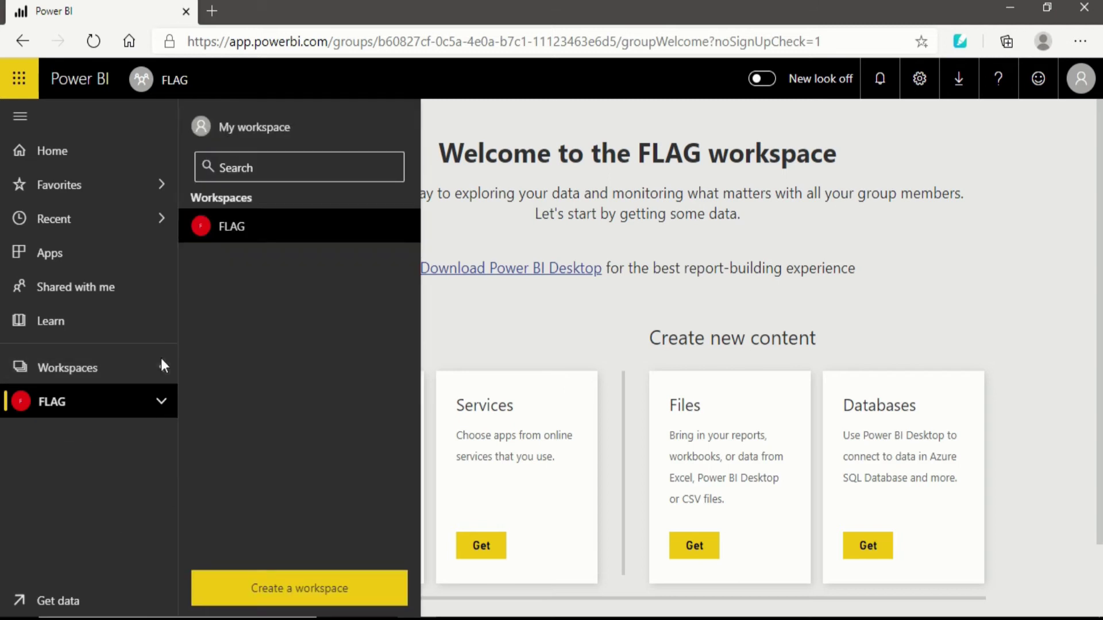
pyautogui.click(265, 123)
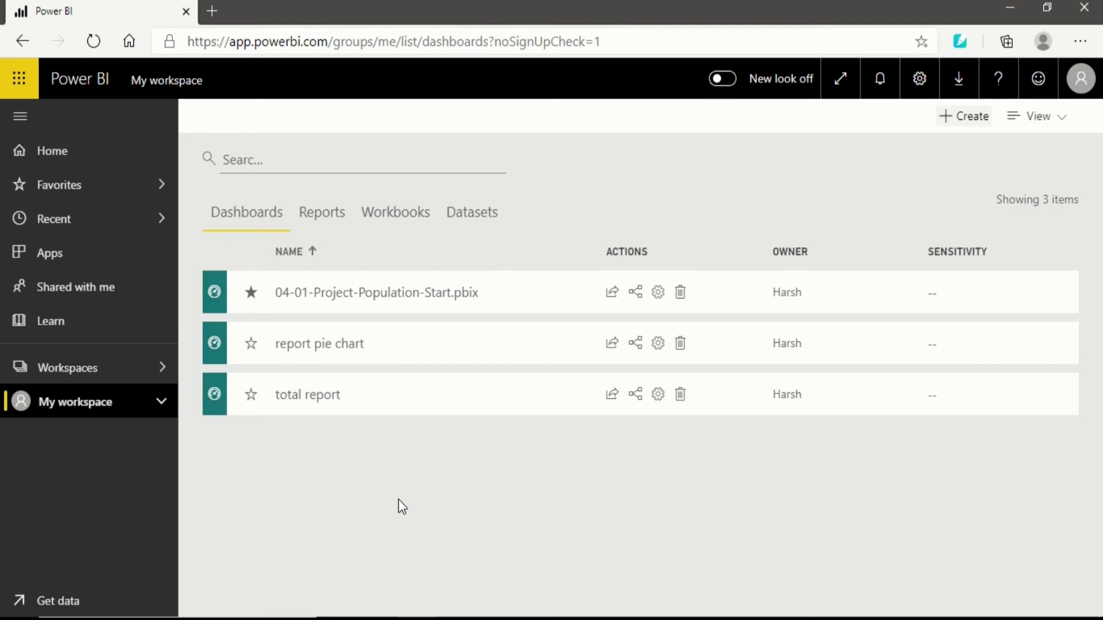
# Show the Workspaces flyout over My workspace to begin a new workspace
pyautogui.click(137, 374)
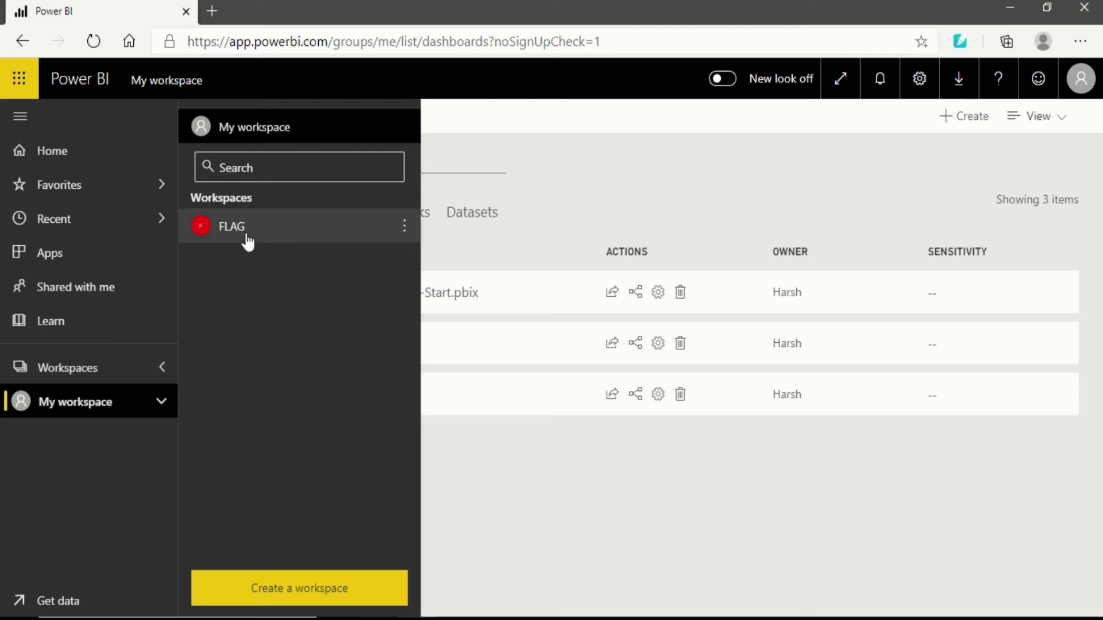
pyautogui.click(267, 592)
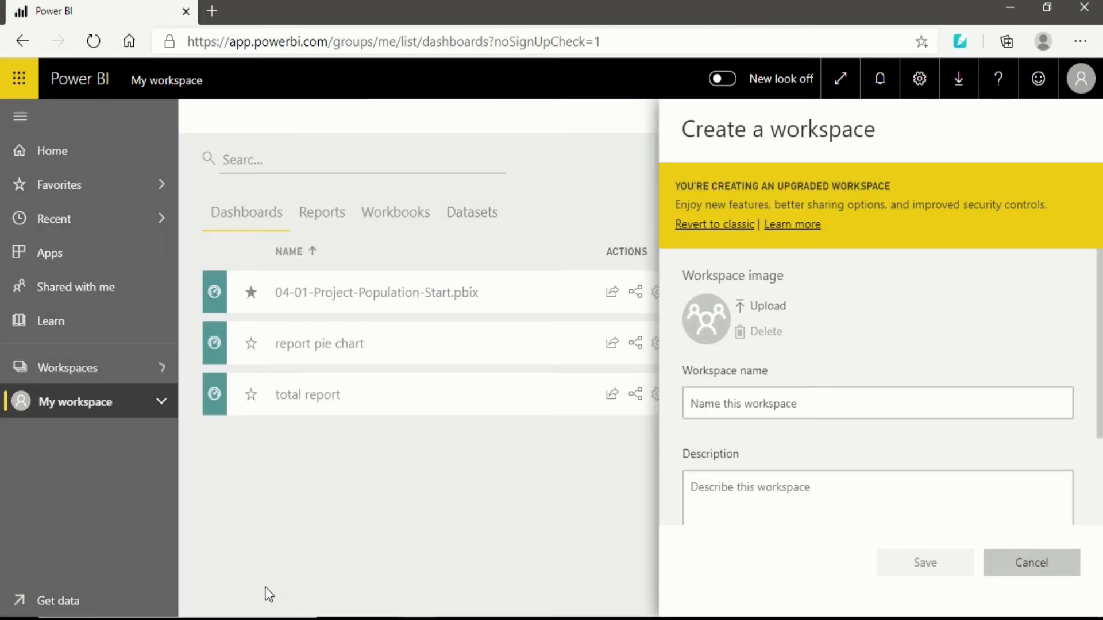
pyautogui.scroll(-3, 895, 333)
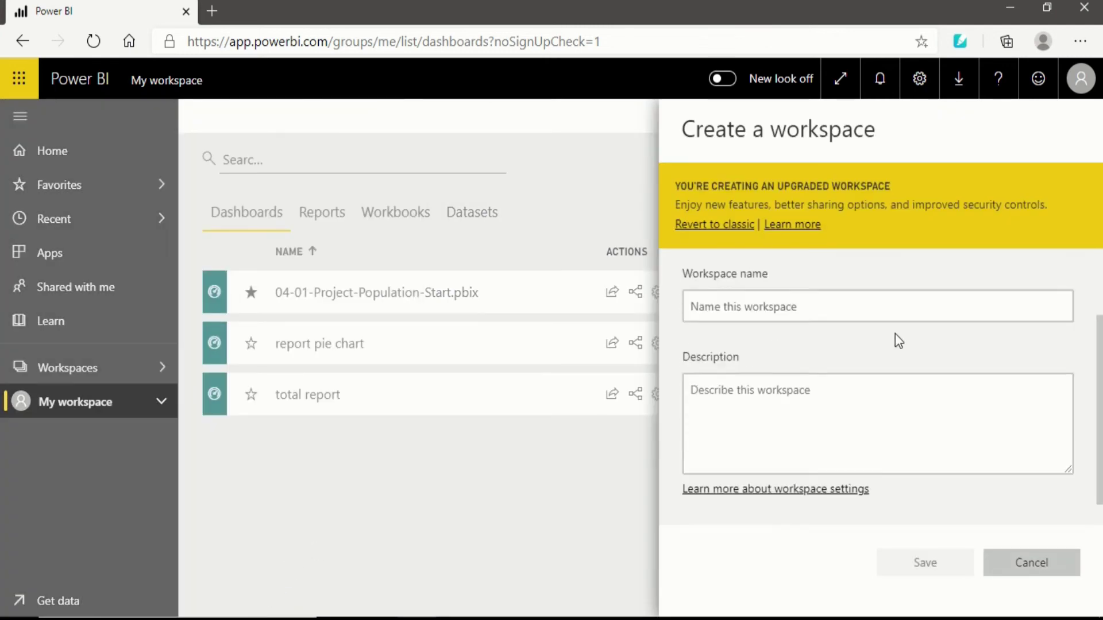
pyautogui.scroll(3, 895, 334)
pyautogui.click(740, 405)
pyautogui.click(905, 300)
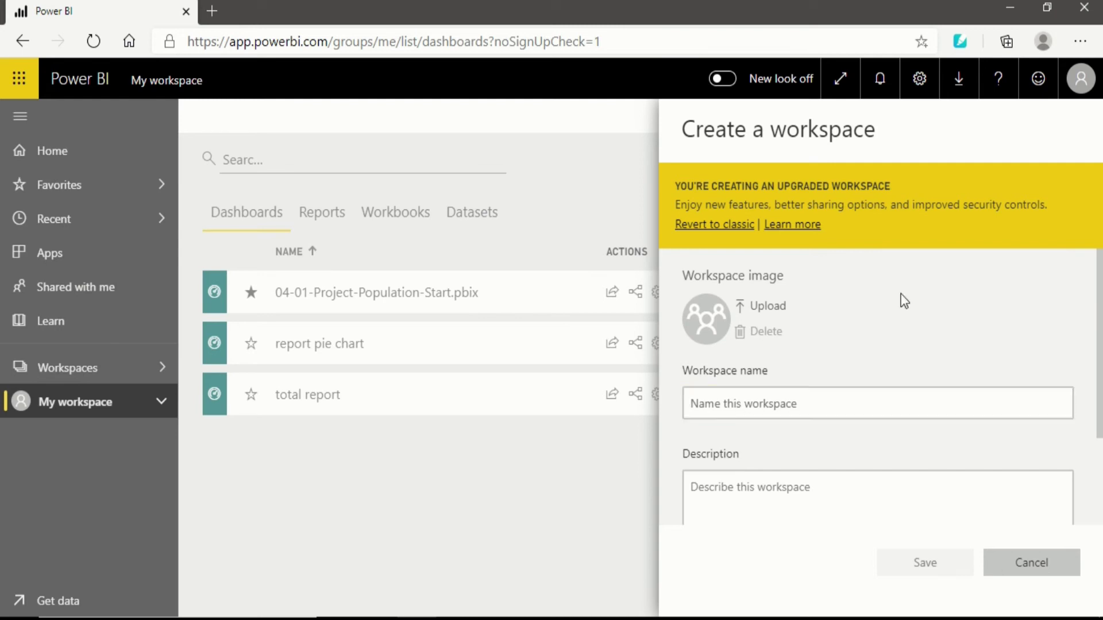
pyautogui.click(784, 392)
pyautogui.scroll(-2, 803, 372)
pyautogui.scroll(2, 802, 372)
# Revert the new workspace to classic and name it 'flag'
pyautogui.click(711, 232)
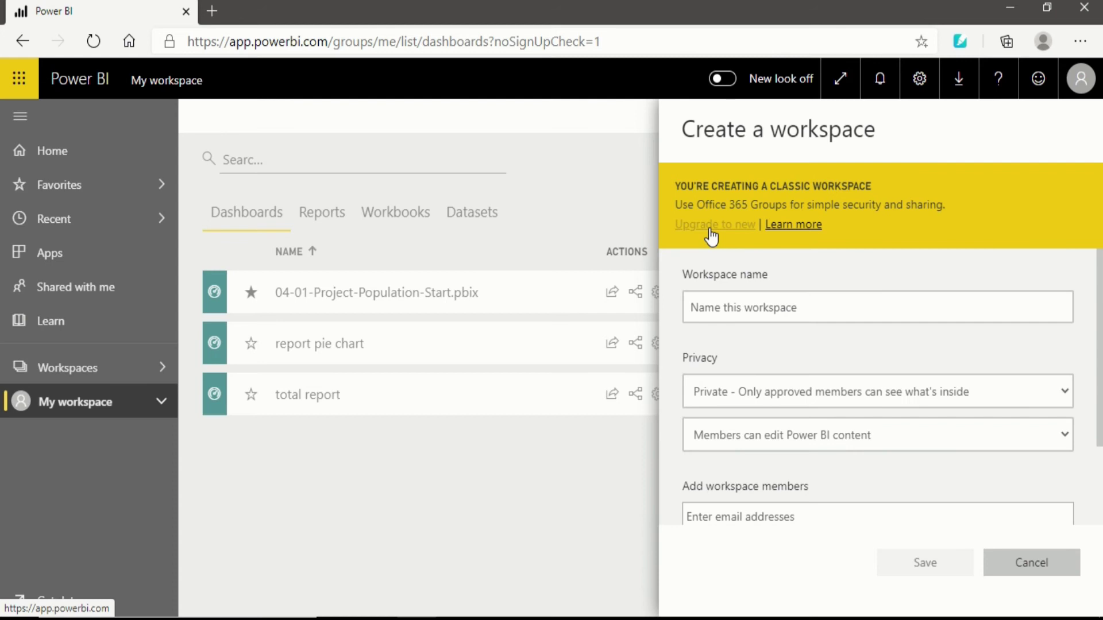
pyautogui.click(750, 313)
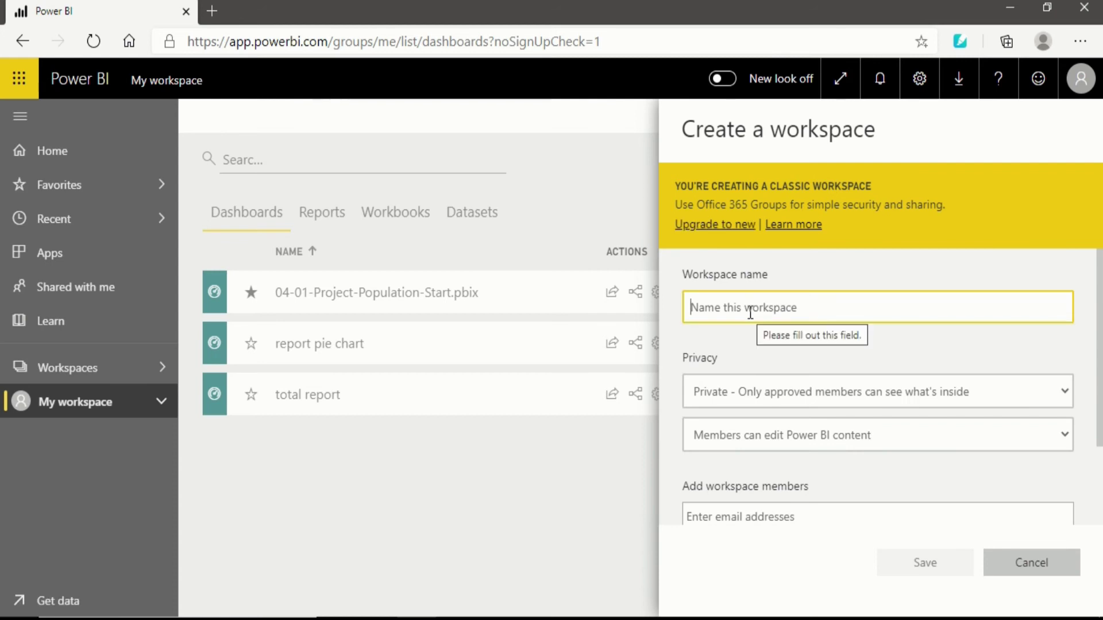
pyautogui.write('flag')
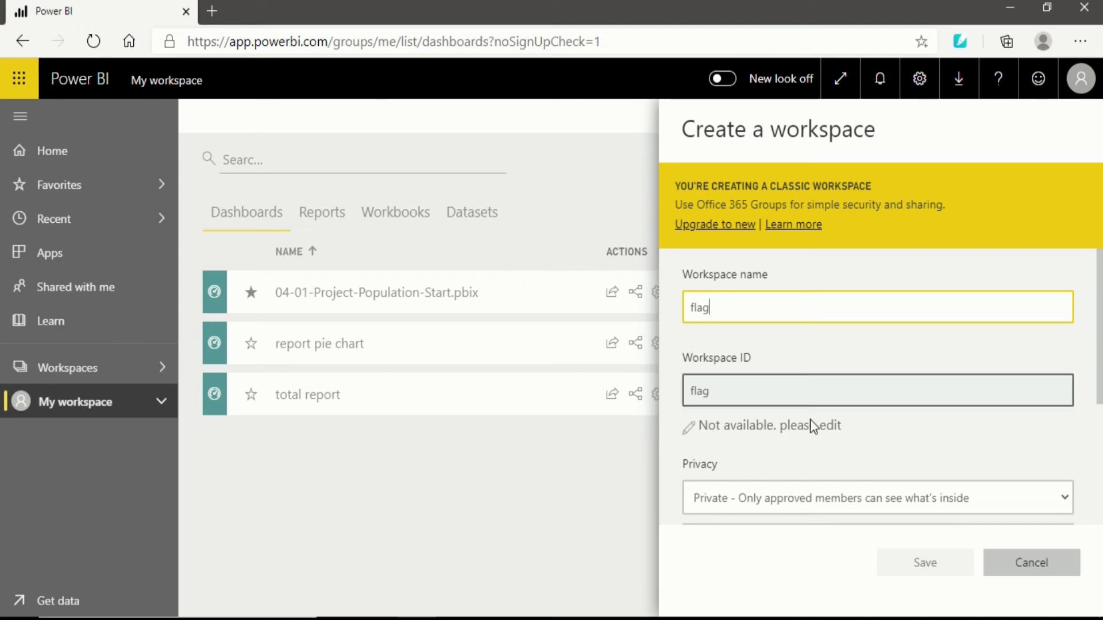
pyautogui.scroll(-2, 866, 475)
pyautogui.scroll(-2, 867, 474)
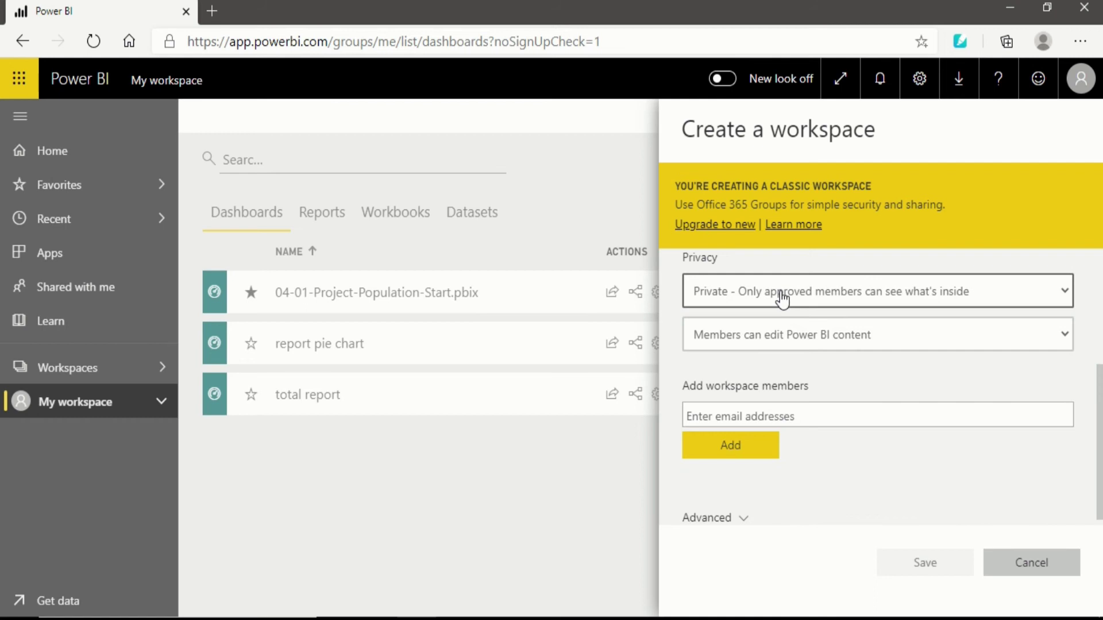
pyautogui.click(781, 300)
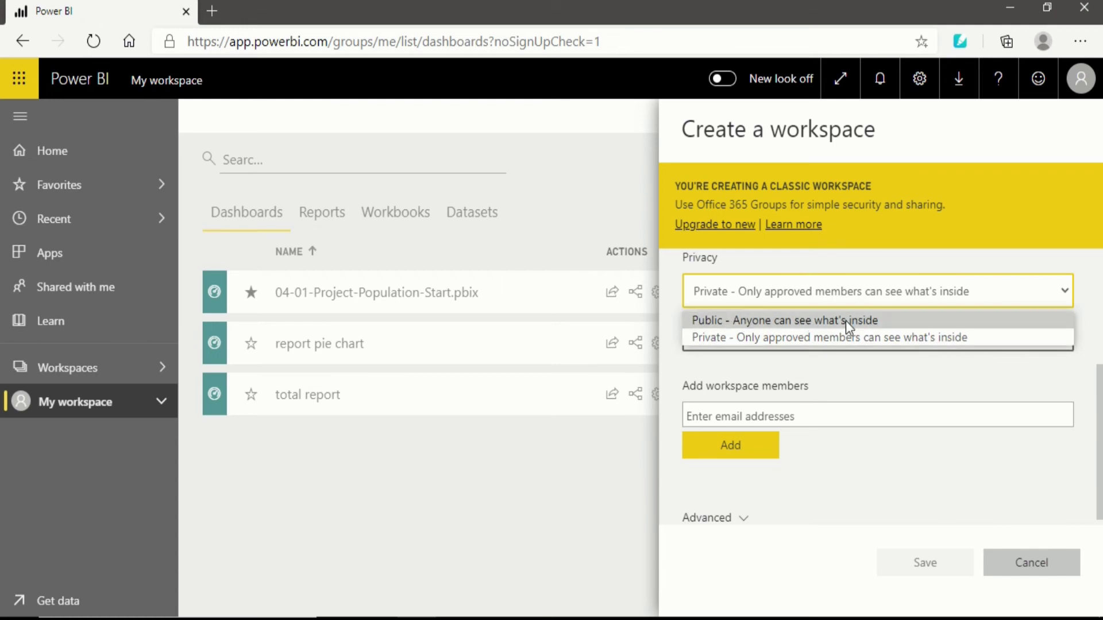
pyautogui.click(877, 302)
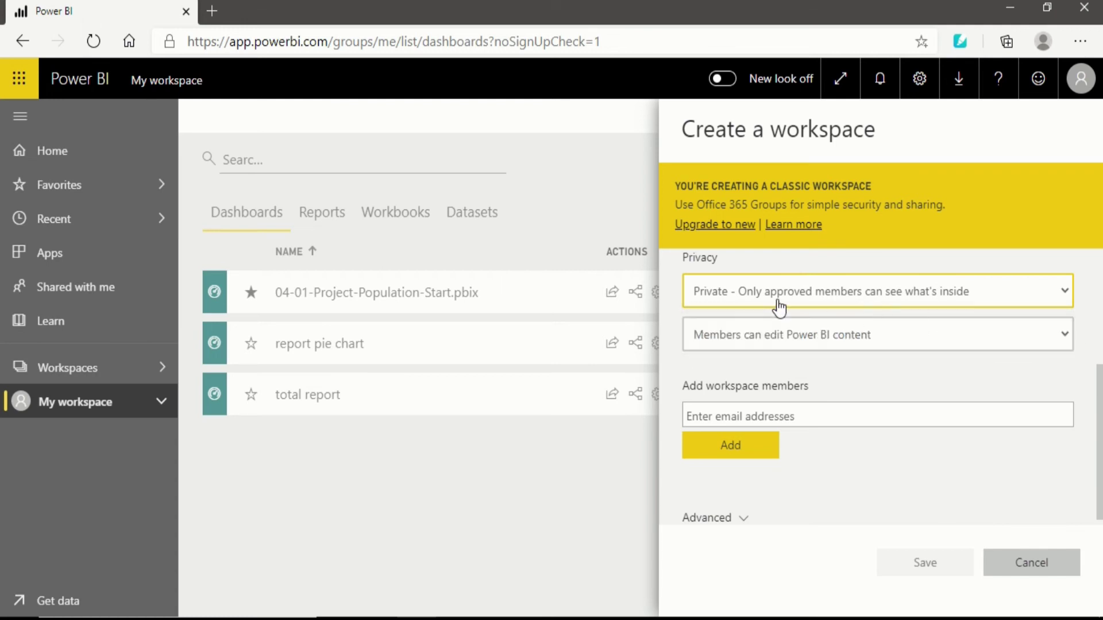
pyautogui.click(806, 348)
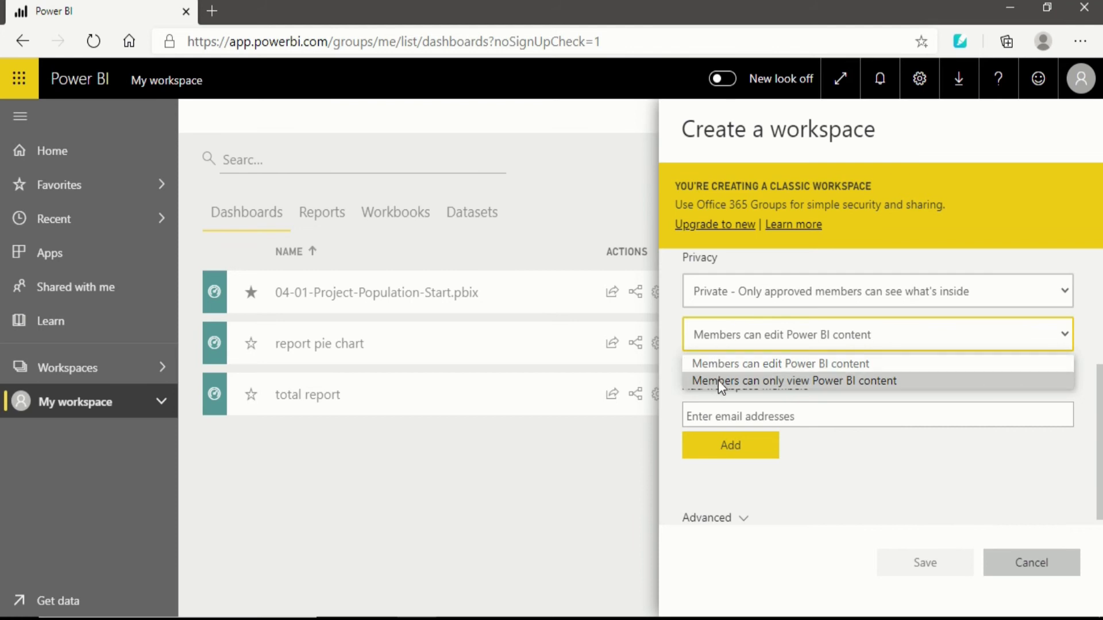
pyautogui.click(863, 366)
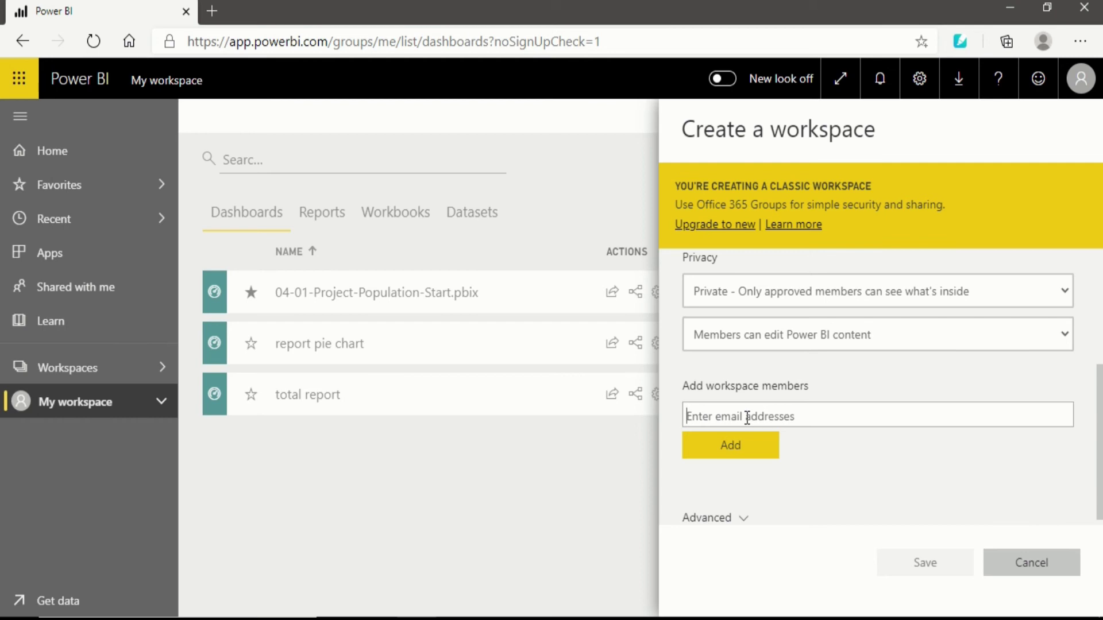
# Search for a colleague and add them as a member of the new workspace
pyautogui.scroll(-1, 697, 434)
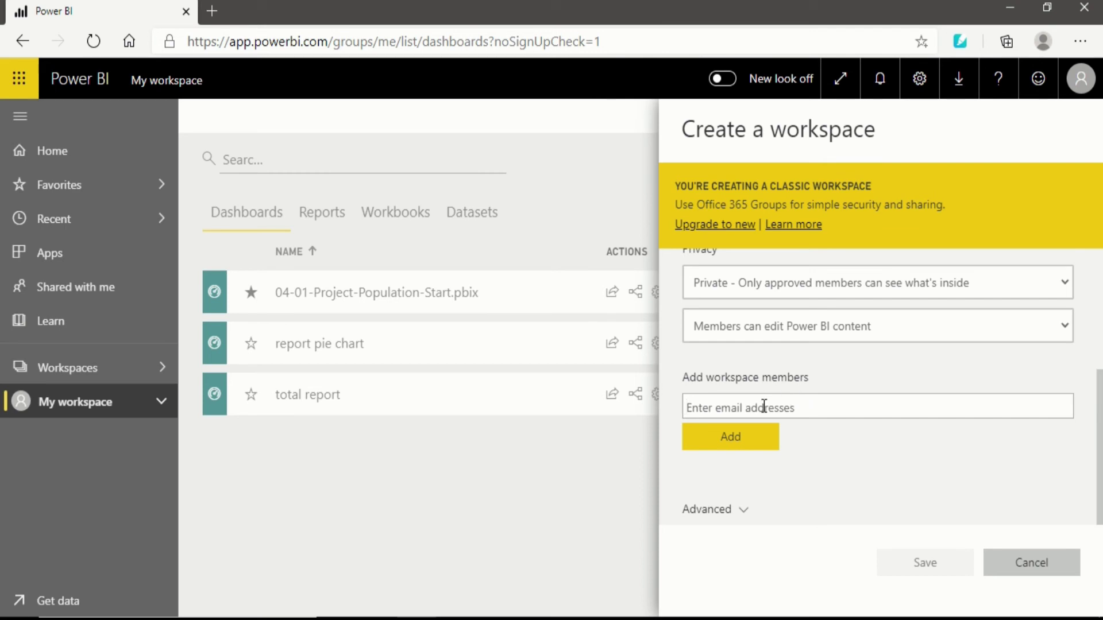
pyautogui.write('sunny')
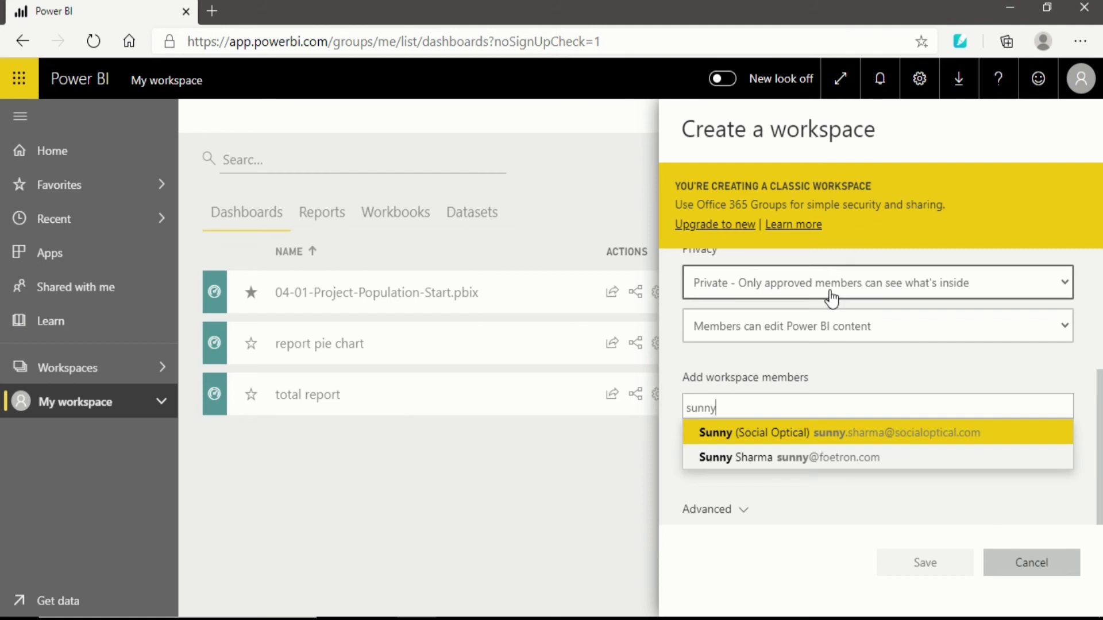
pyautogui.click(817, 458)
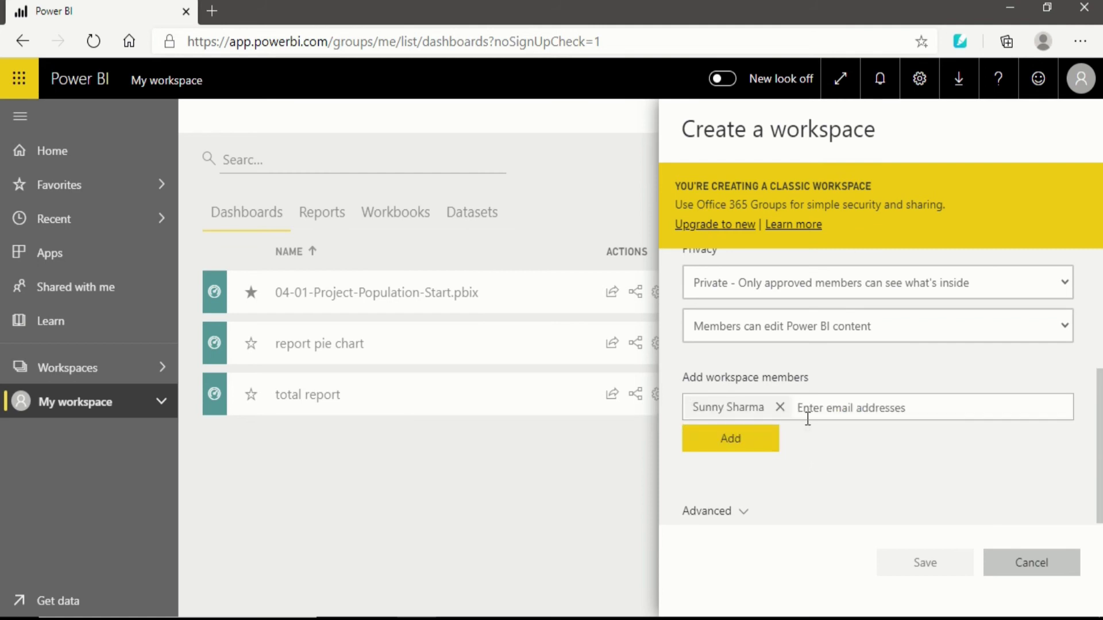
pyautogui.click(763, 457)
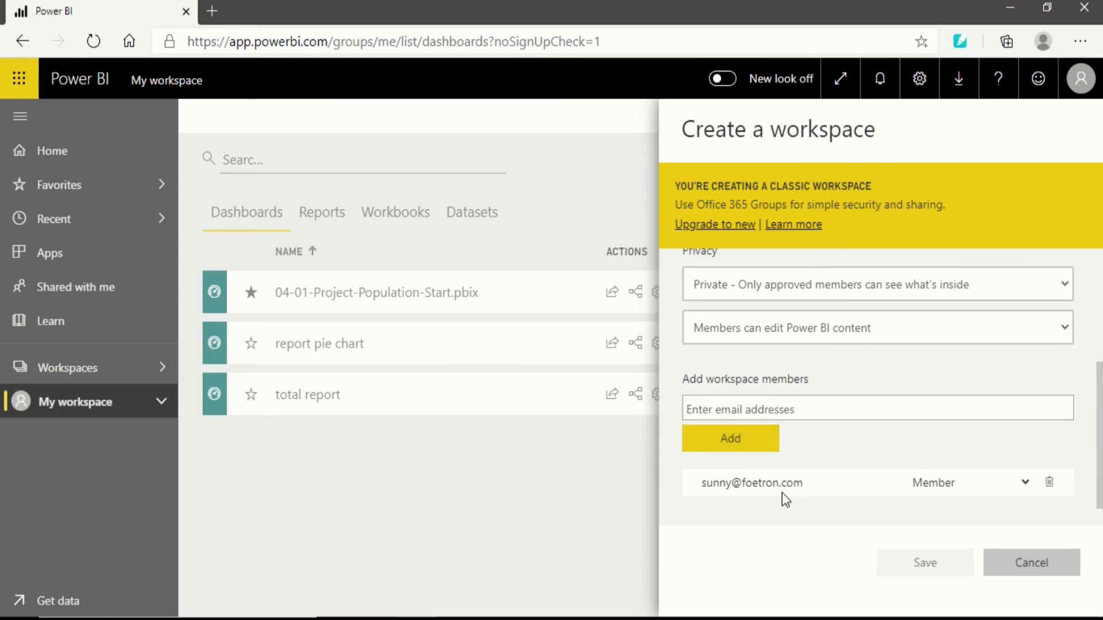
# Remove the added member and cancel the Create a workspace form
pyautogui.click(1026, 483)
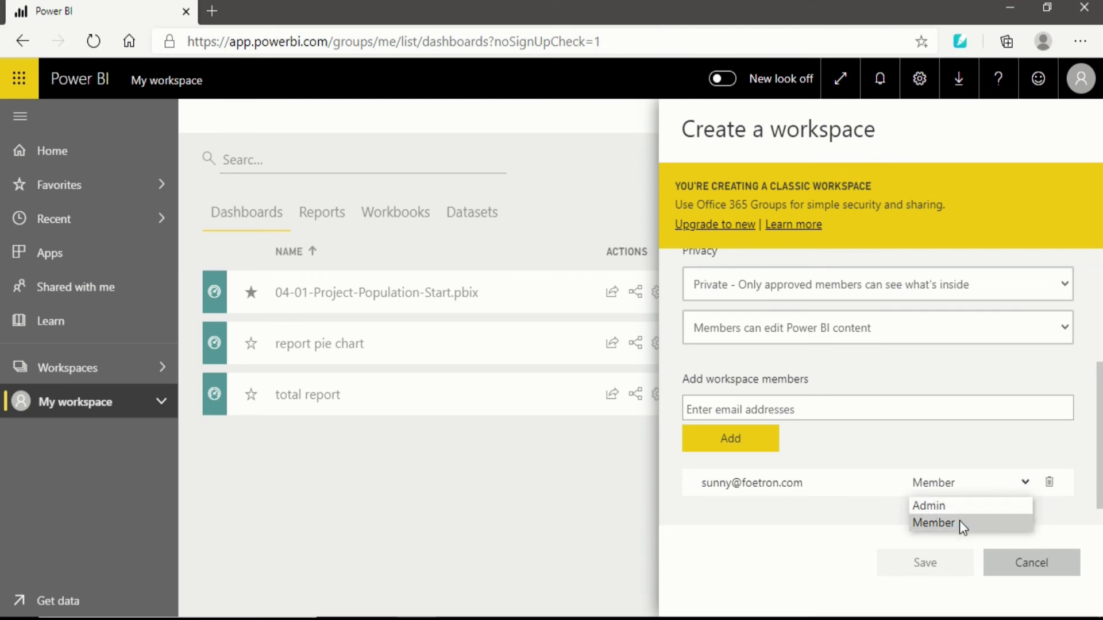
pyautogui.click(1051, 488)
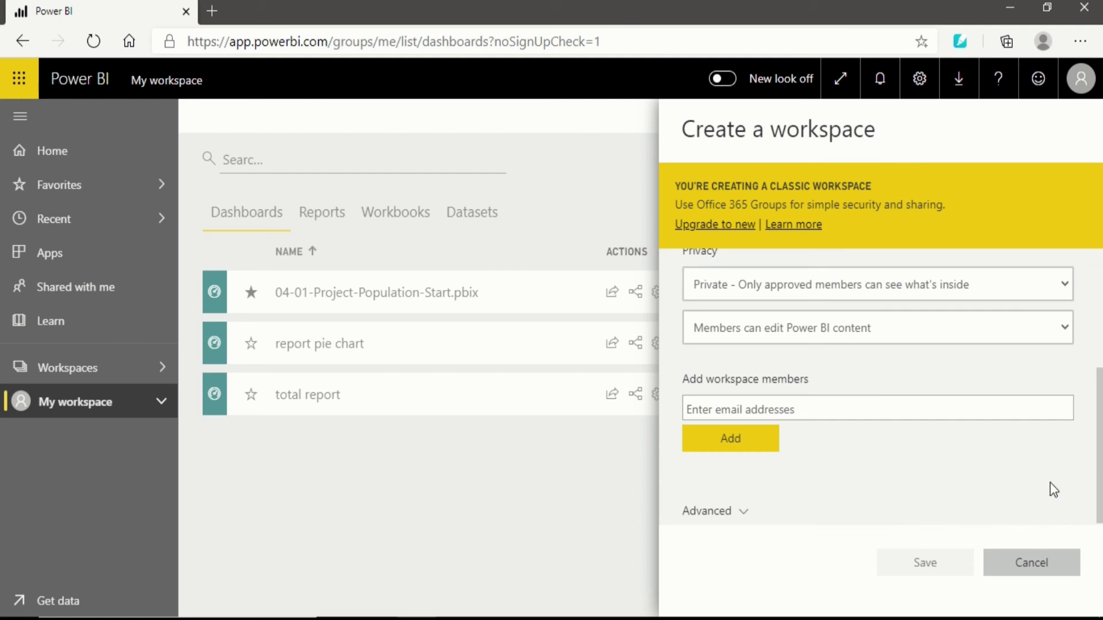
pyautogui.click(1037, 575)
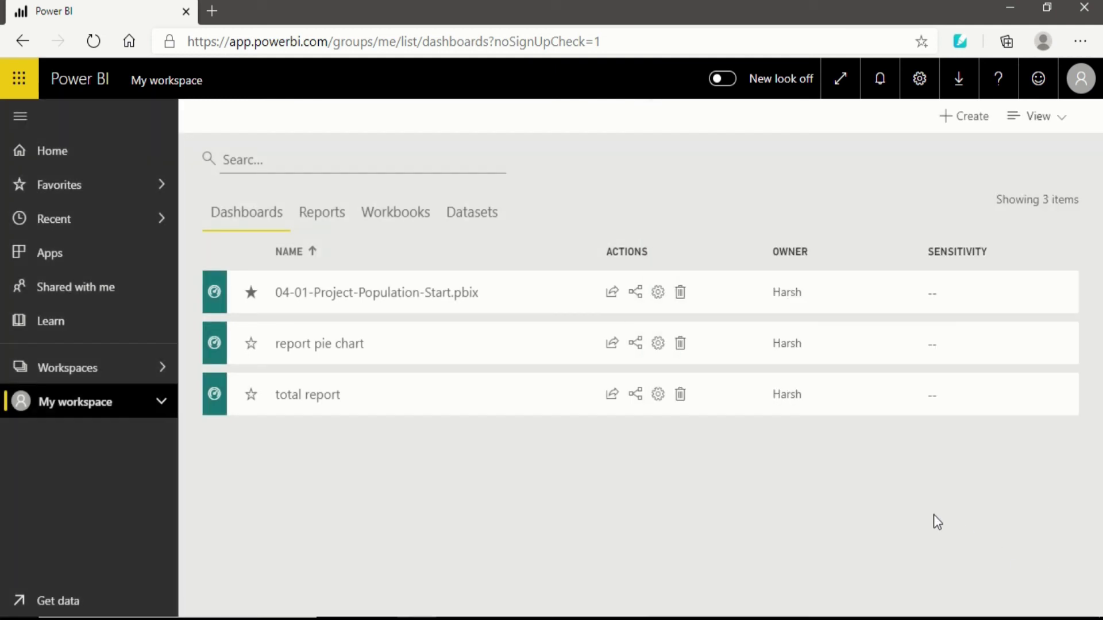
# Open the More actions menu for FLAG in the workspaces list
pyautogui.click(98, 373)
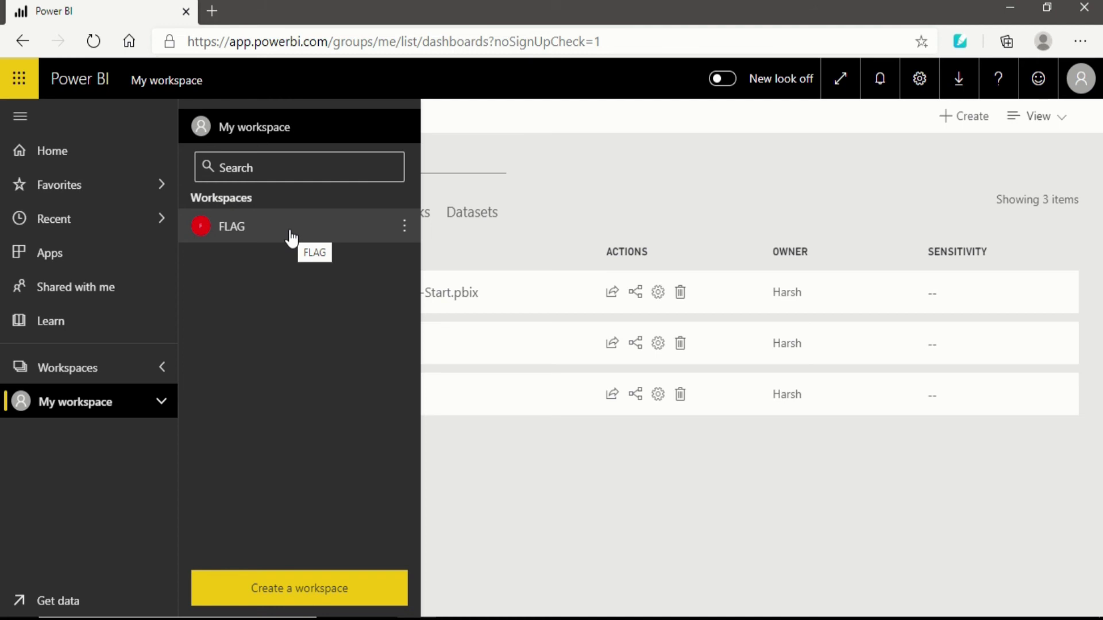
pyautogui.click(404, 225)
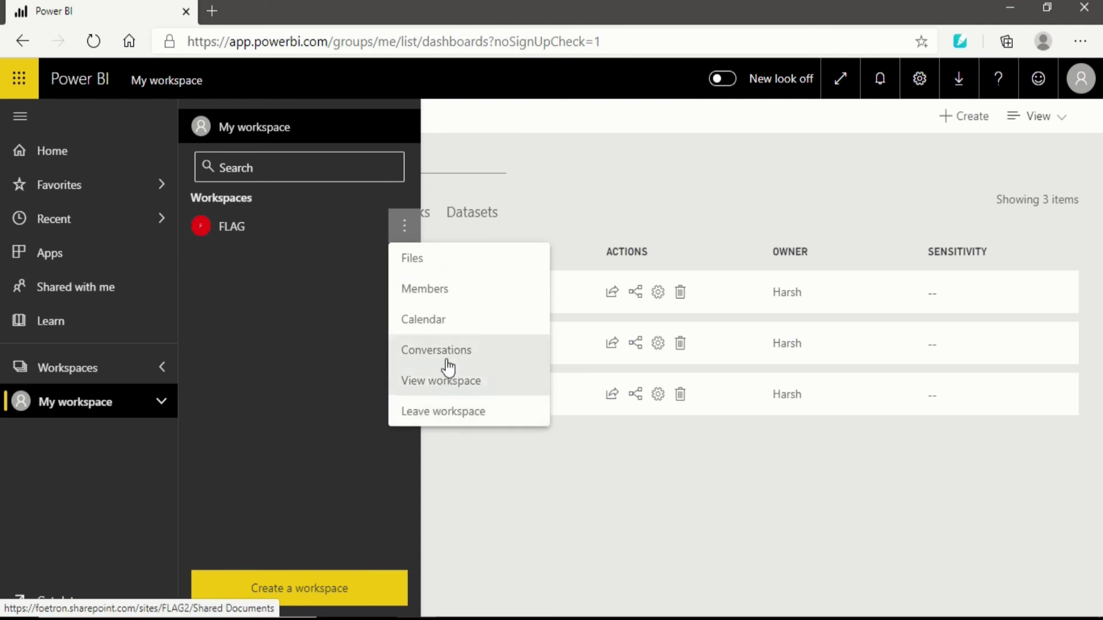
# View the FLAG group's four members in Outlook, then return to the Power BI tab
pyautogui.click(445, 300)
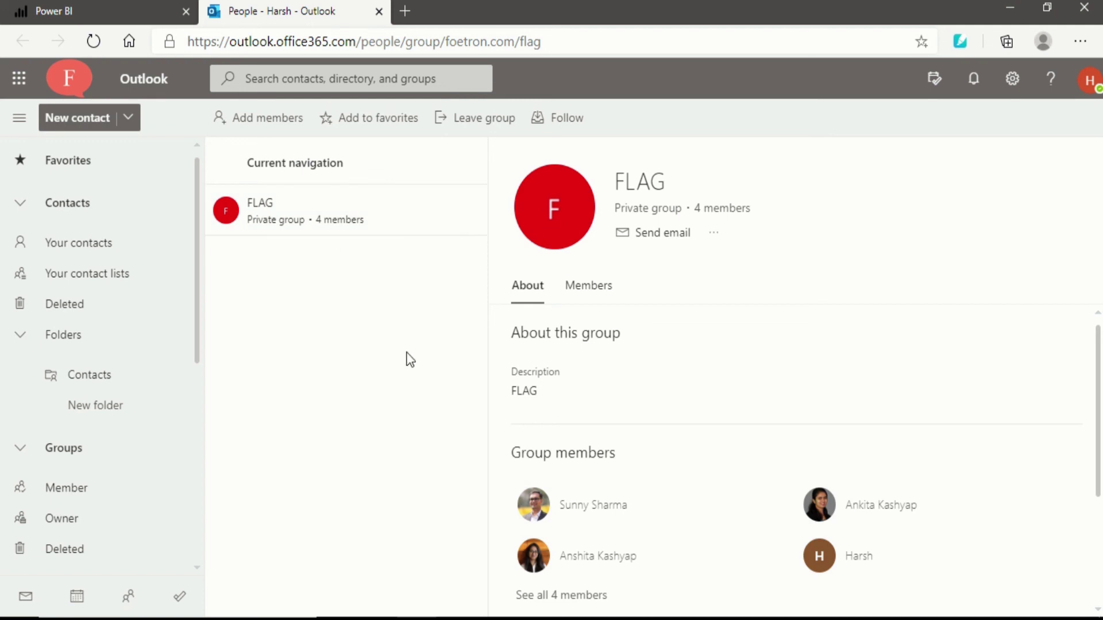
pyautogui.click(112, 17)
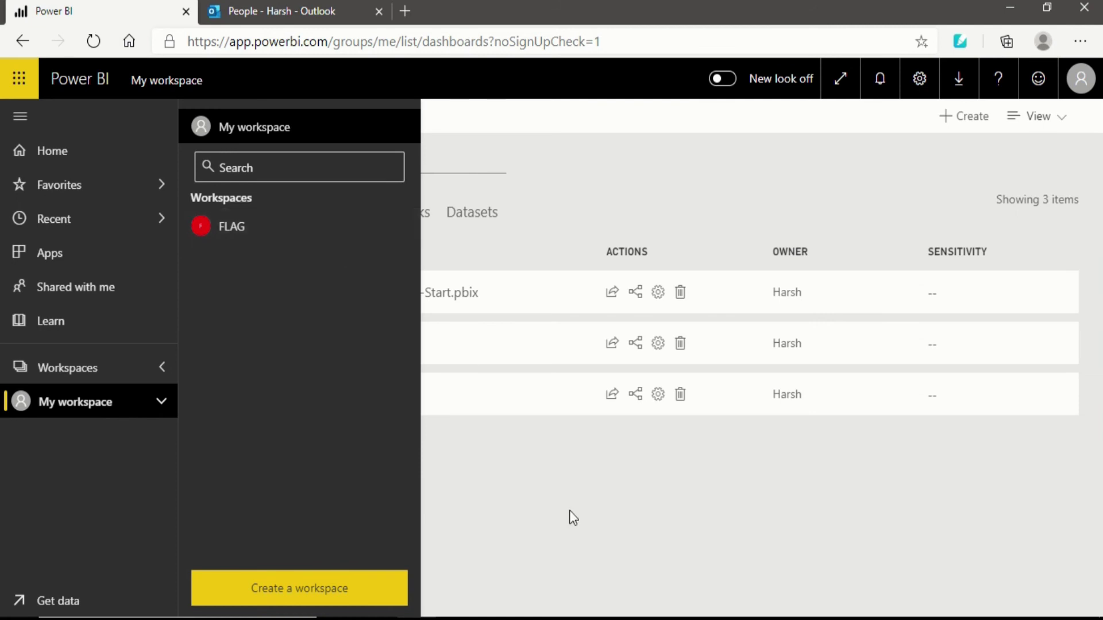
# Upload 04-01-Project-Population-Start as a Local File into the FLAG workspace
pyautogui.click(254, 232)
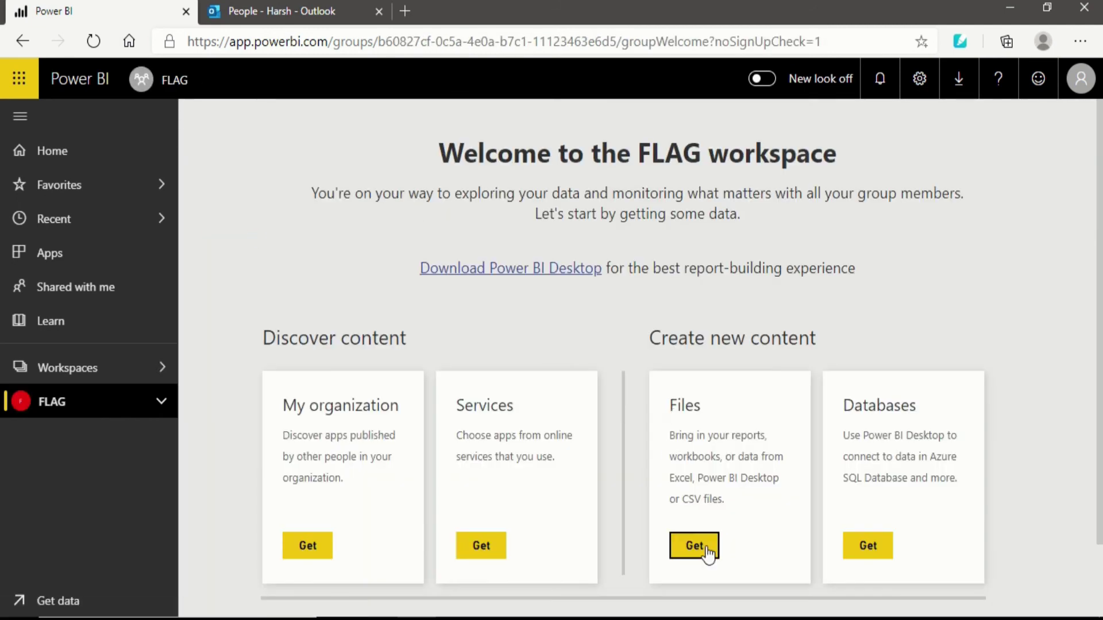
pyautogui.click(708, 551)
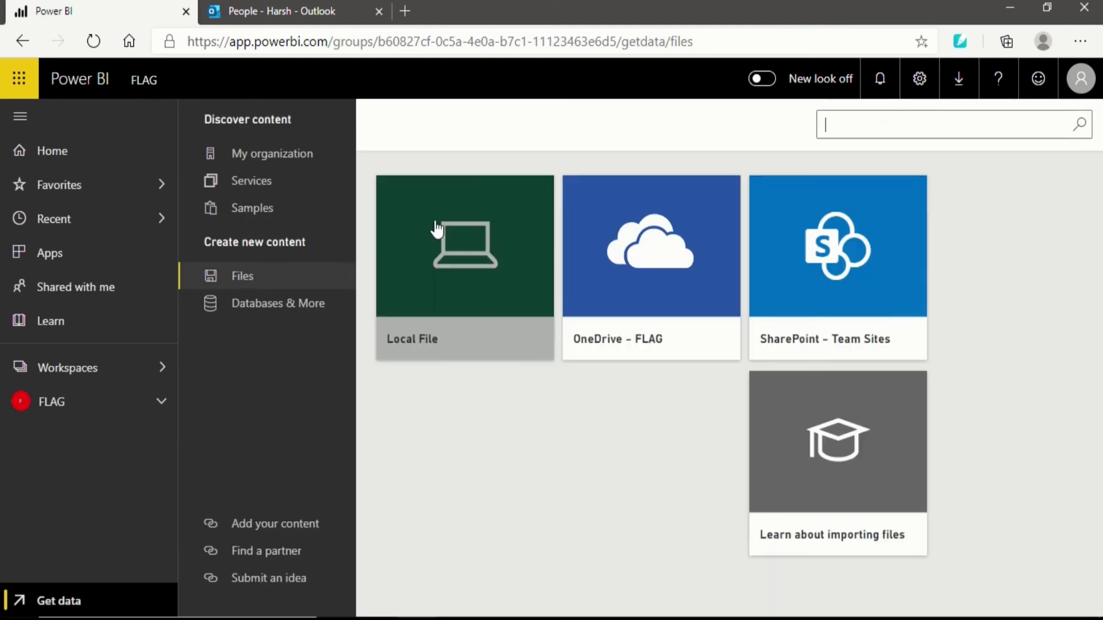
pyautogui.click(436, 228)
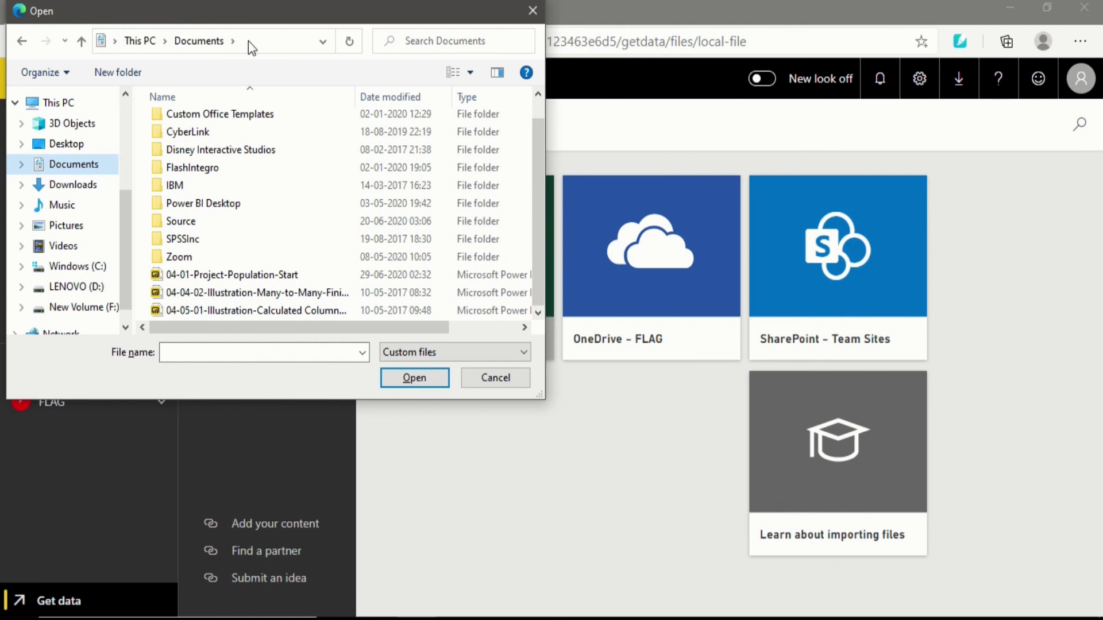
pyautogui.click(235, 277)
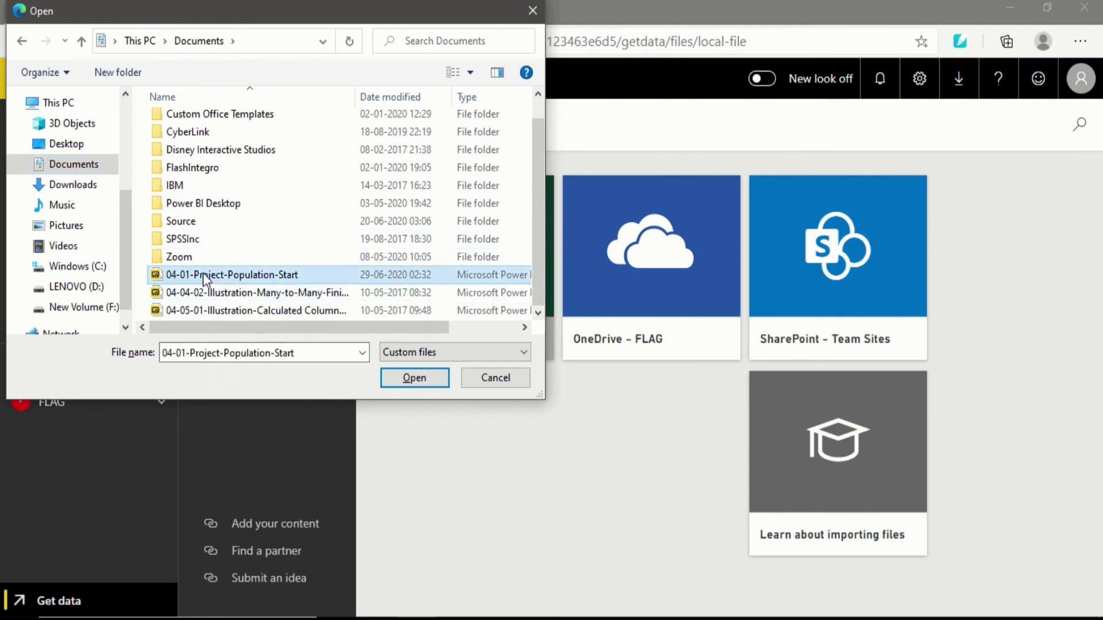
pyautogui.click(407, 379)
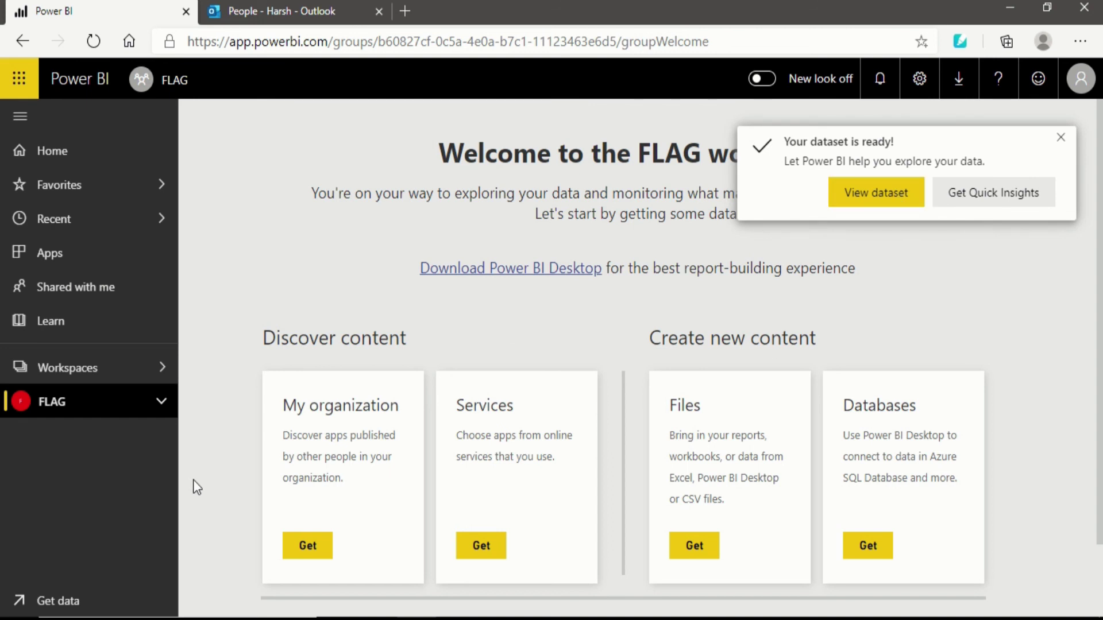
# Expand FLAG in the sidebar and open the imported population dataset, then its report
pyautogui.click(161, 402)
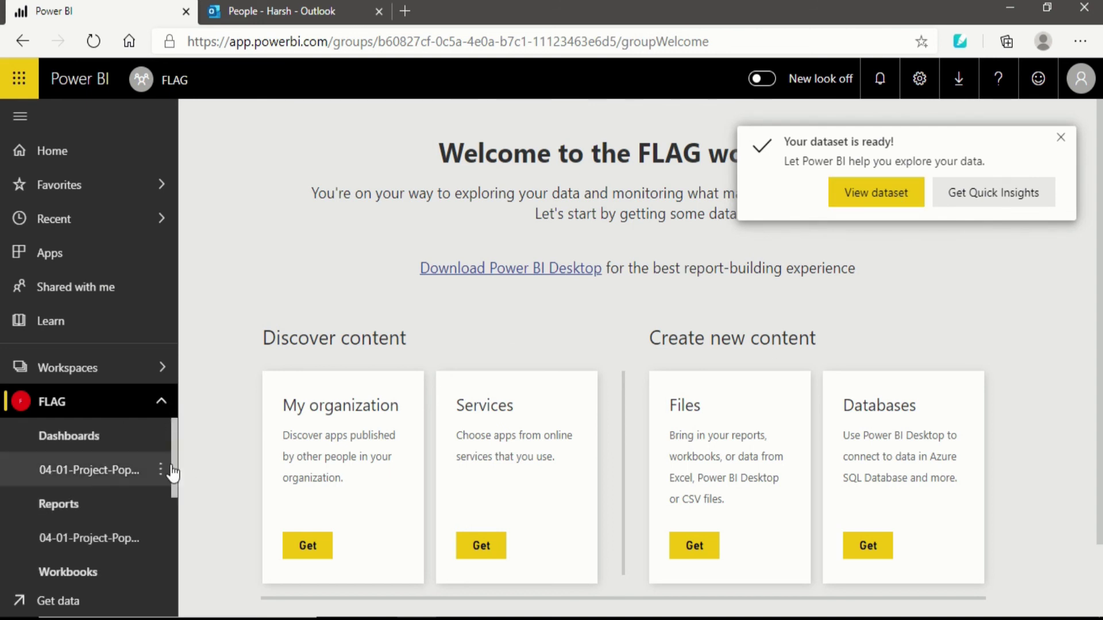
pyautogui.moveTo(172, 465); pyautogui.dragTo(167, 552)
pyautogui.click(104, 520)
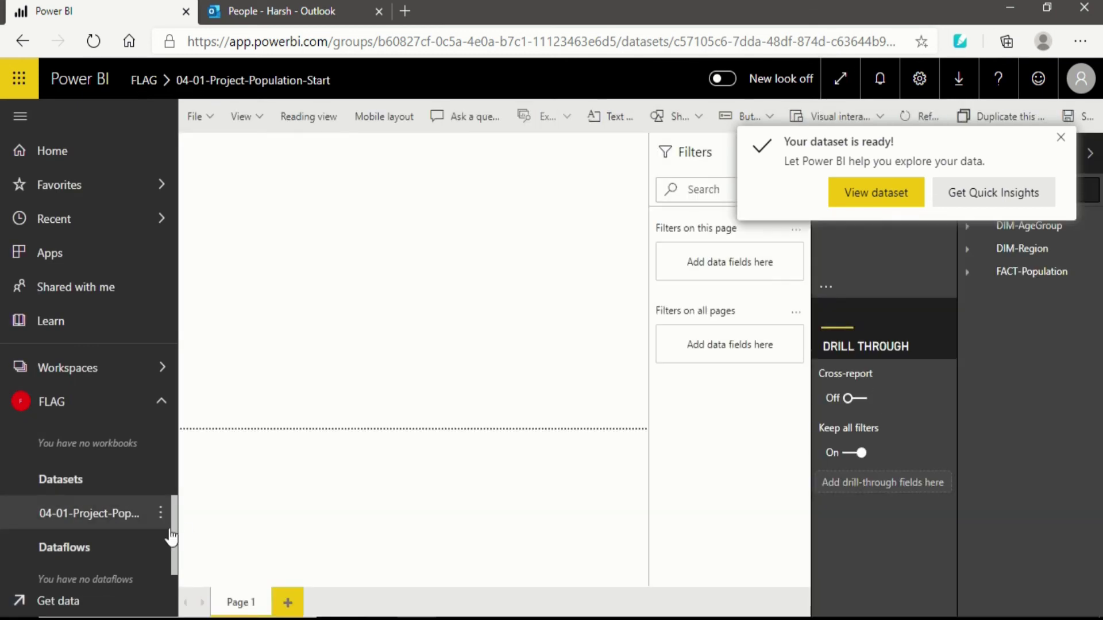
pyautogui.scroll(2, 175, 506)
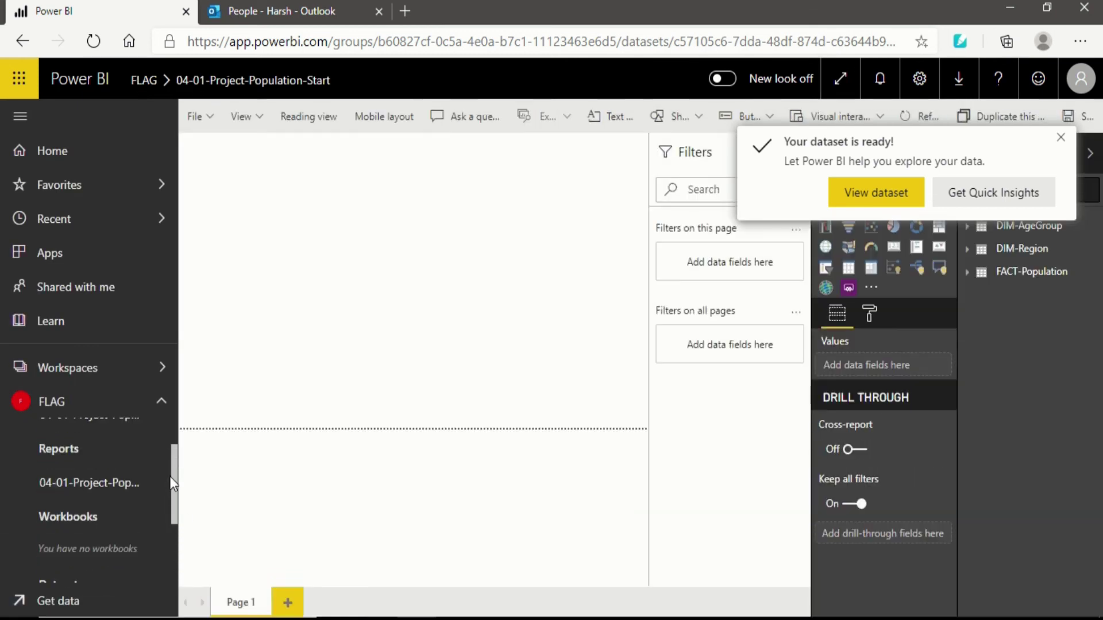
pyautogui.click(113, 486)
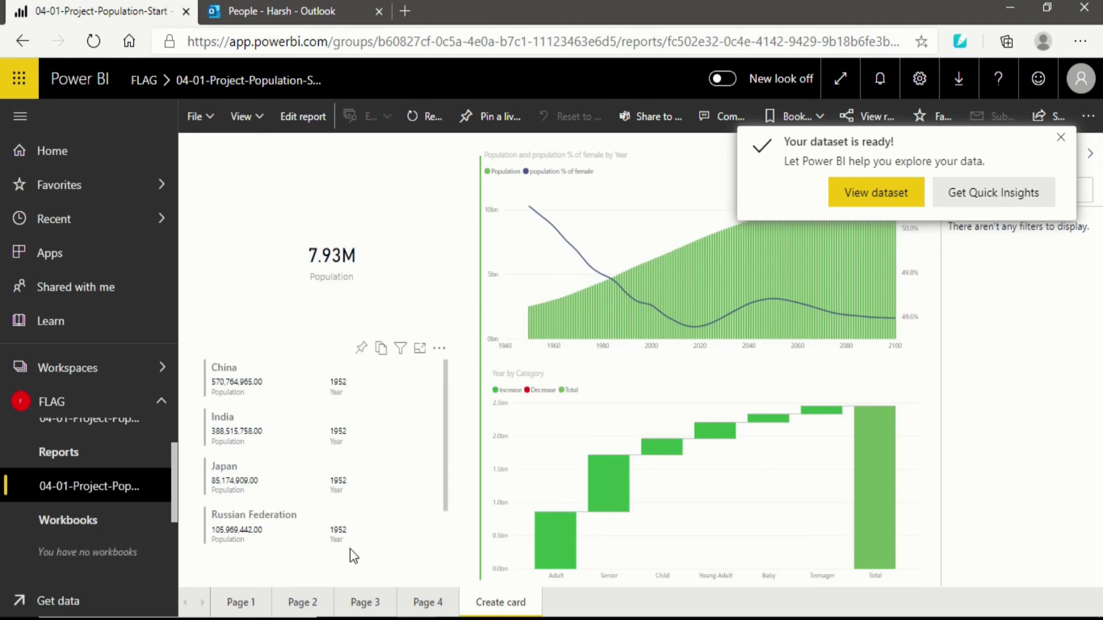
# Flip through report Pages 4, 3 and 2, then open the population dashboard
pyautogui.click(422, 600)
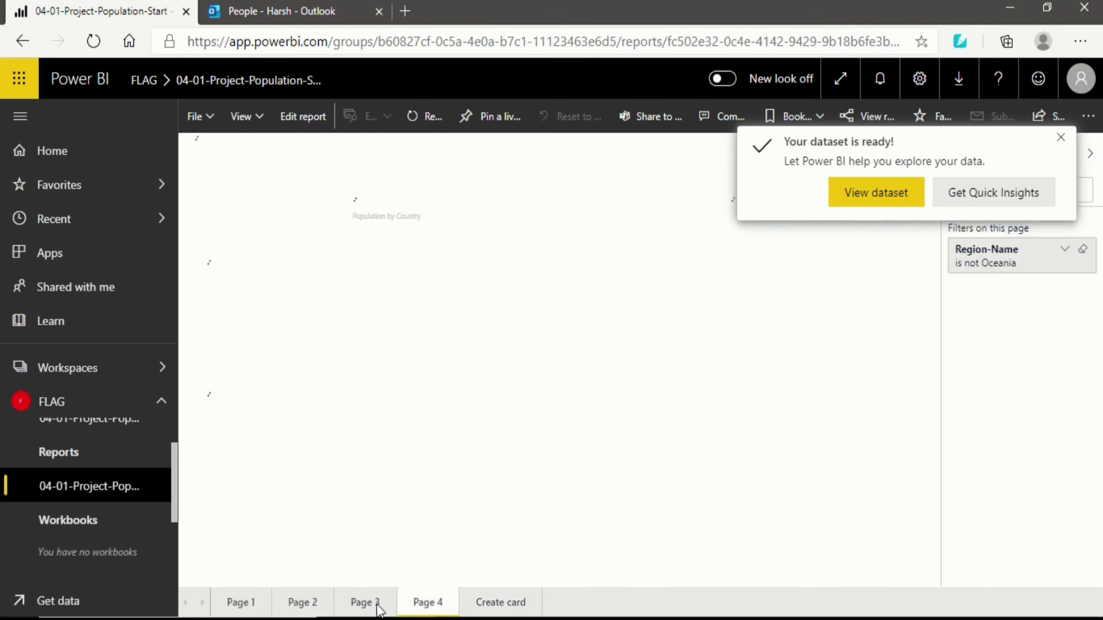
pyautogui.click(363, 608)
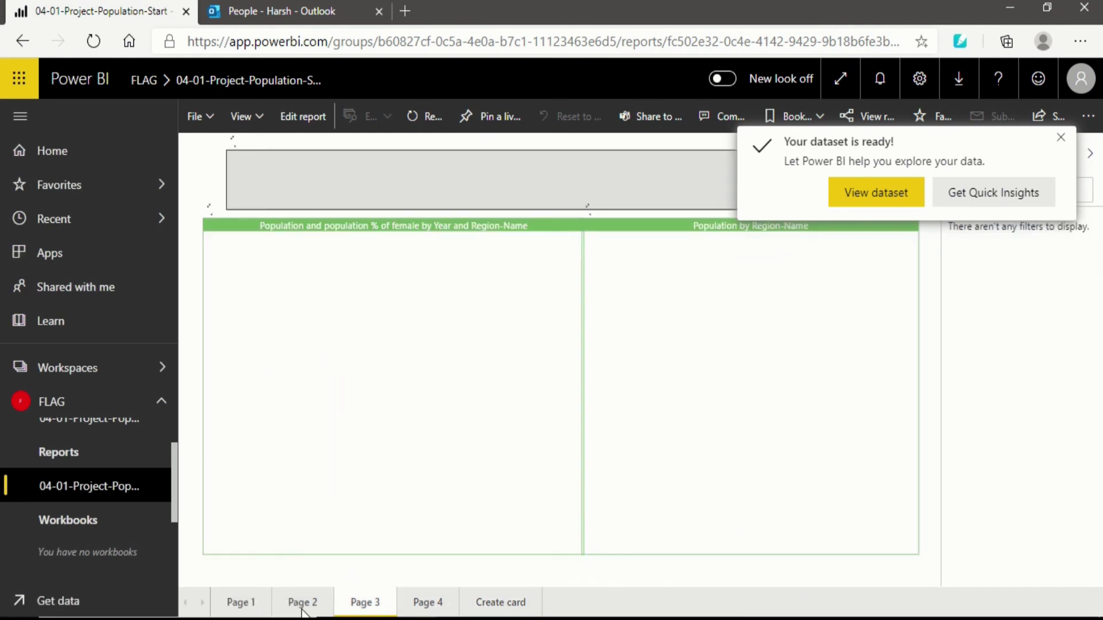
pyautogui.click(297, 602)
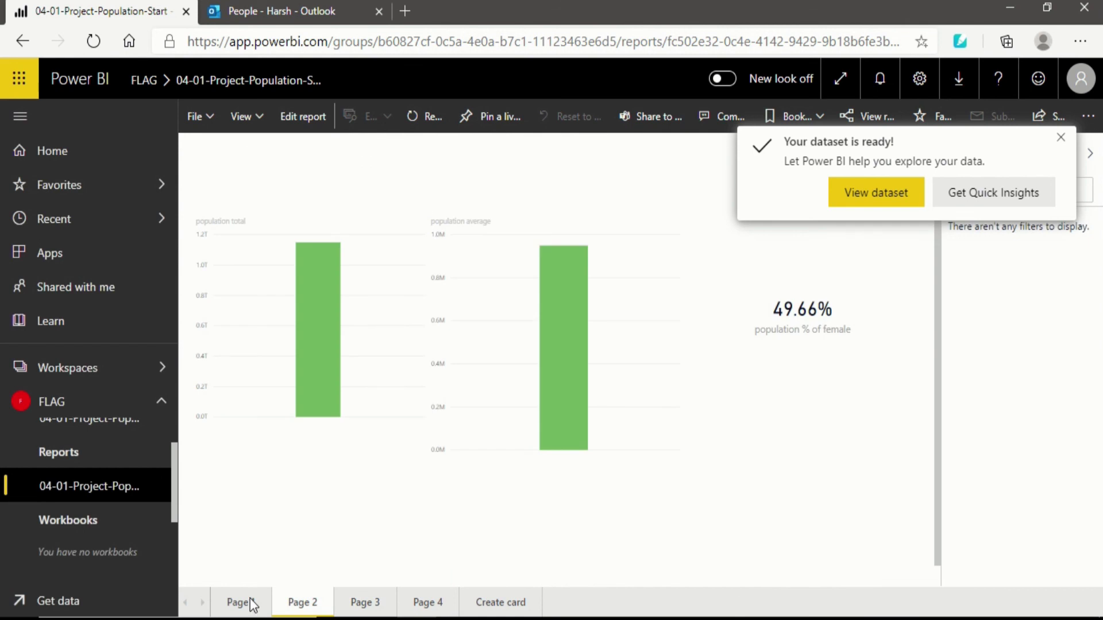
pyautogui.scroll(2, 167, 474)
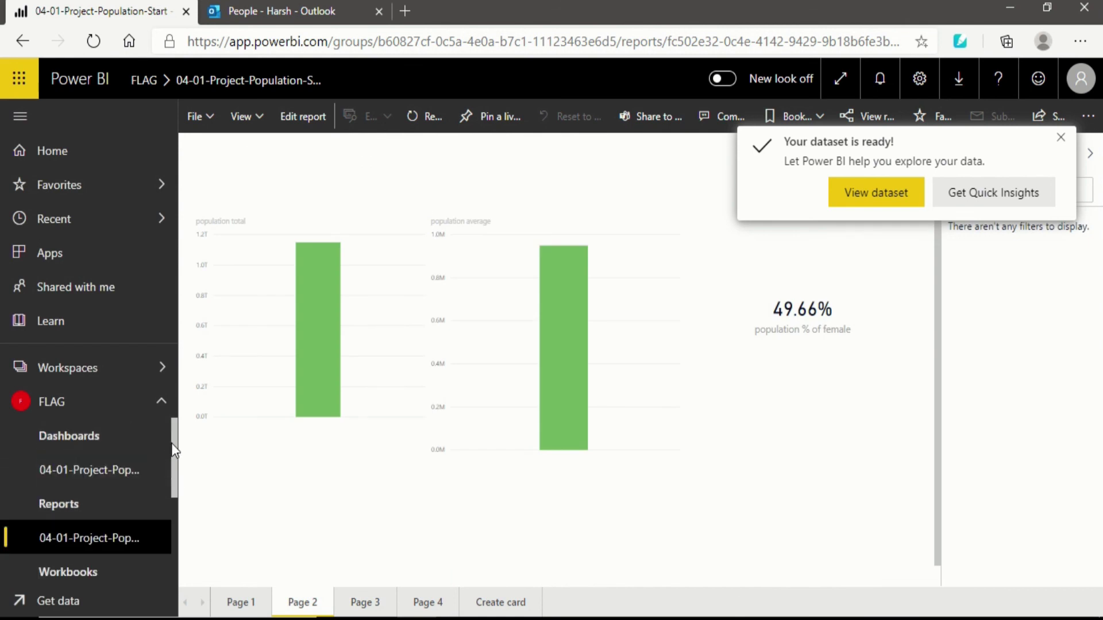
pyautogui.click(89, 470)
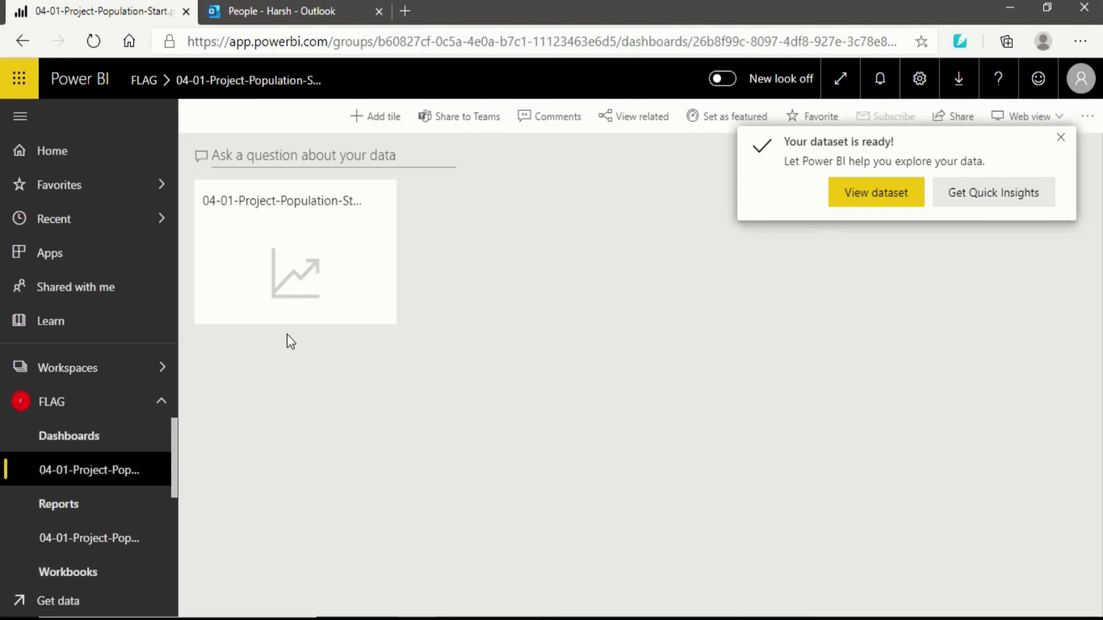
# Pin the 'Population, population % of female by year' line chart to the existing FLAG dashboard
pyautogui.click(1061, 138)
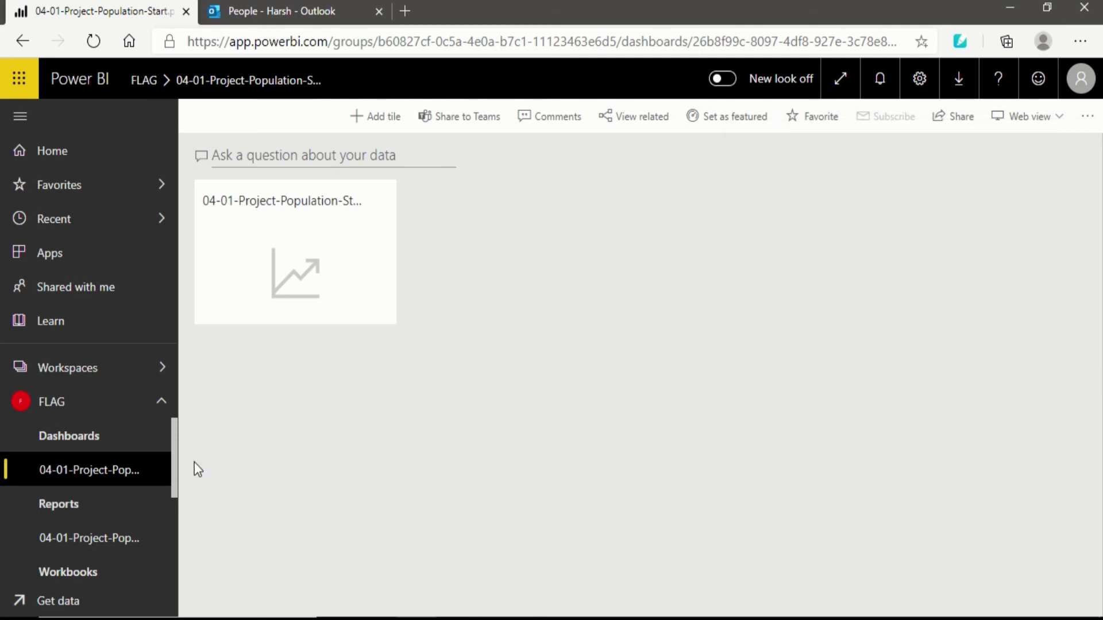
pyautogui.scroll(-1, 173, 467)
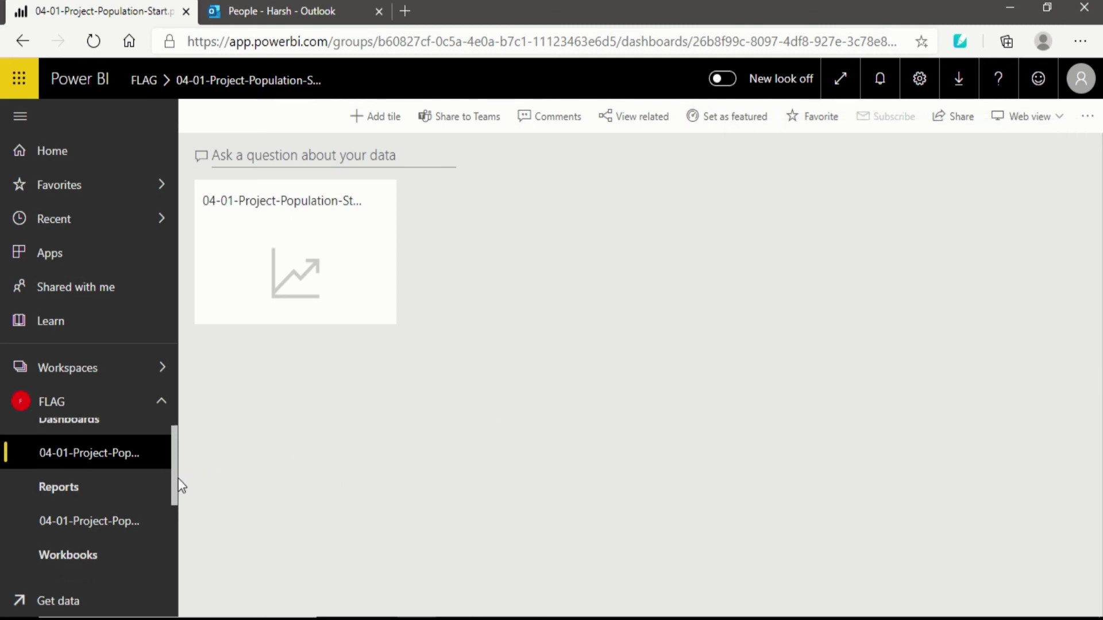
pyautogui.click(114, 508)
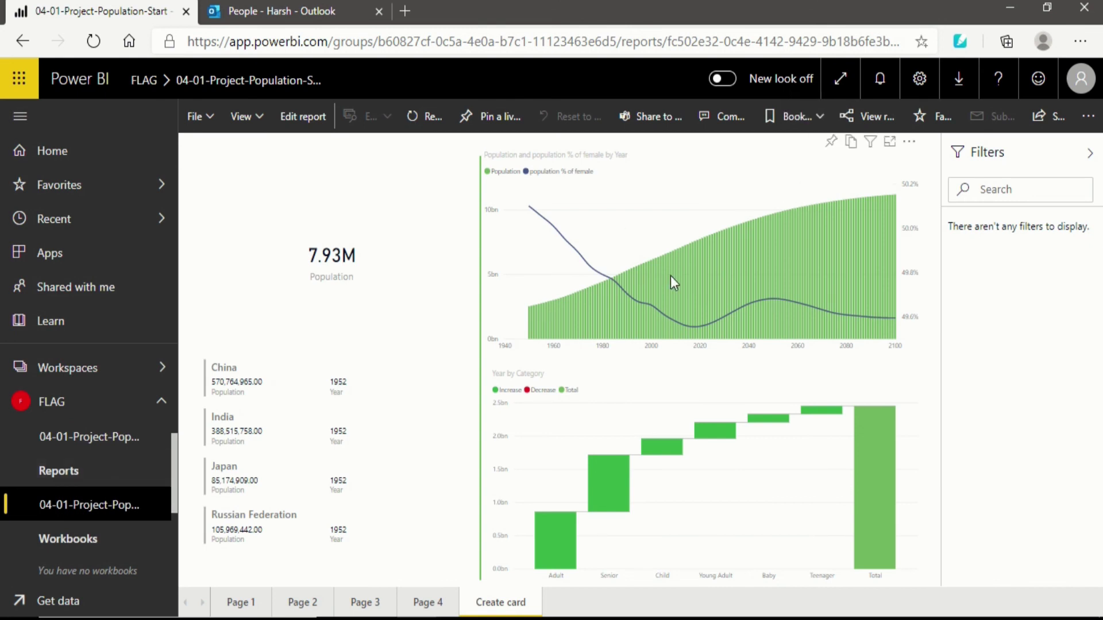
pyautogui.click(834, 147)
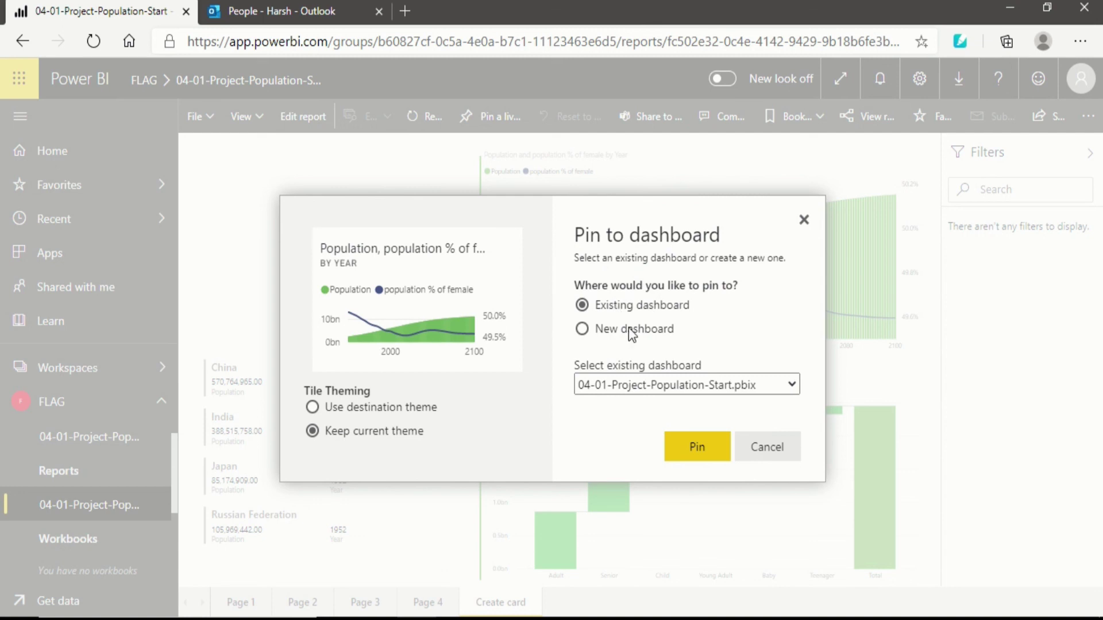
pyautogui.click(700, 449)
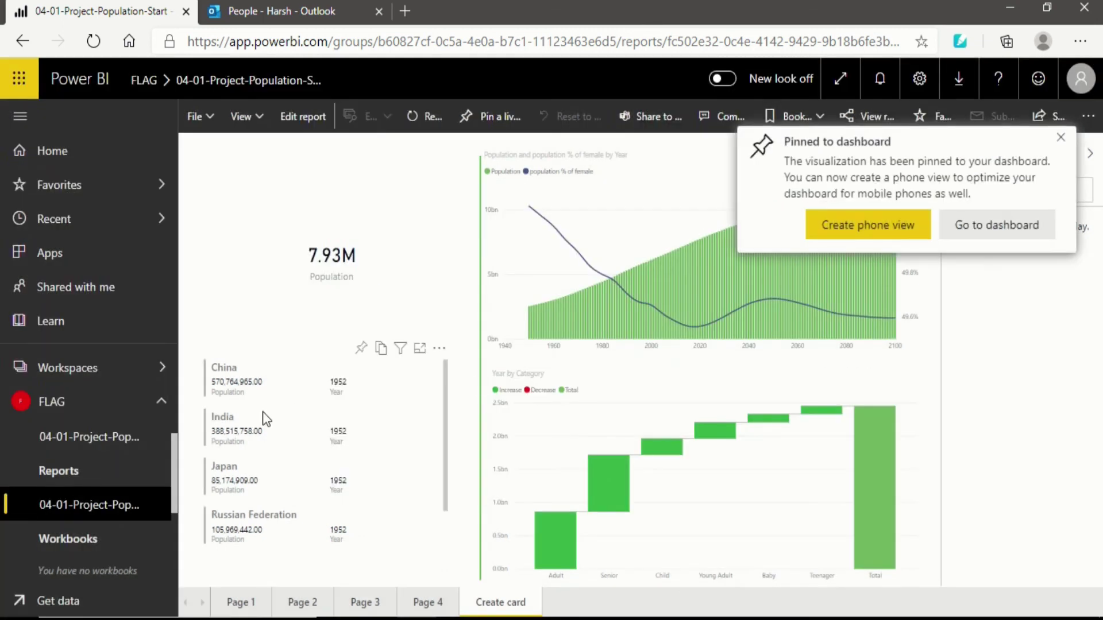
pyautogui.click(968, 230)
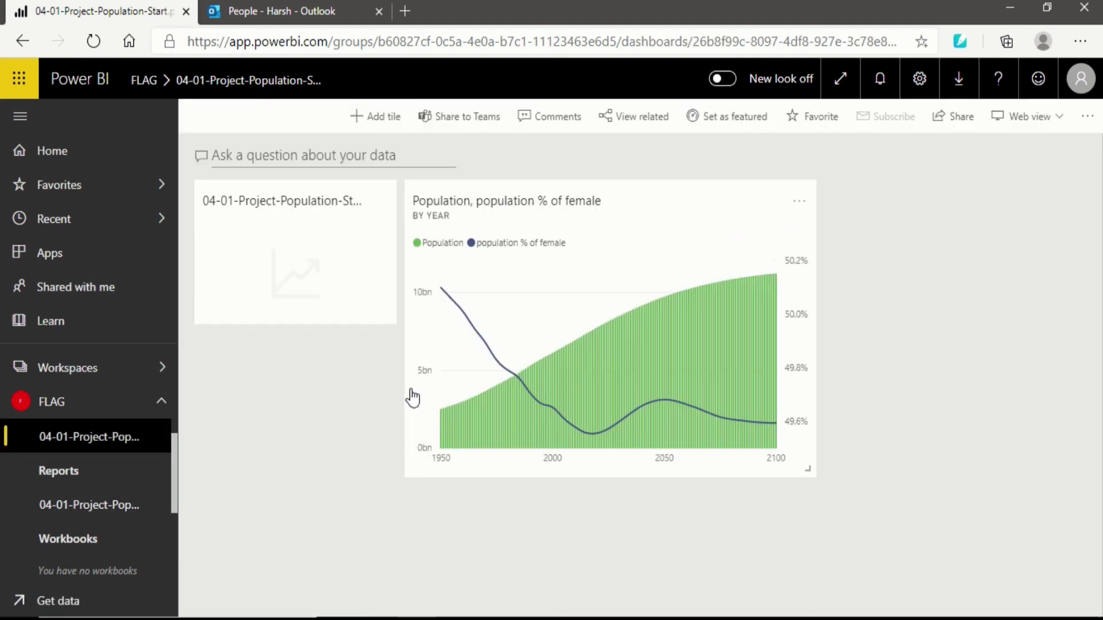